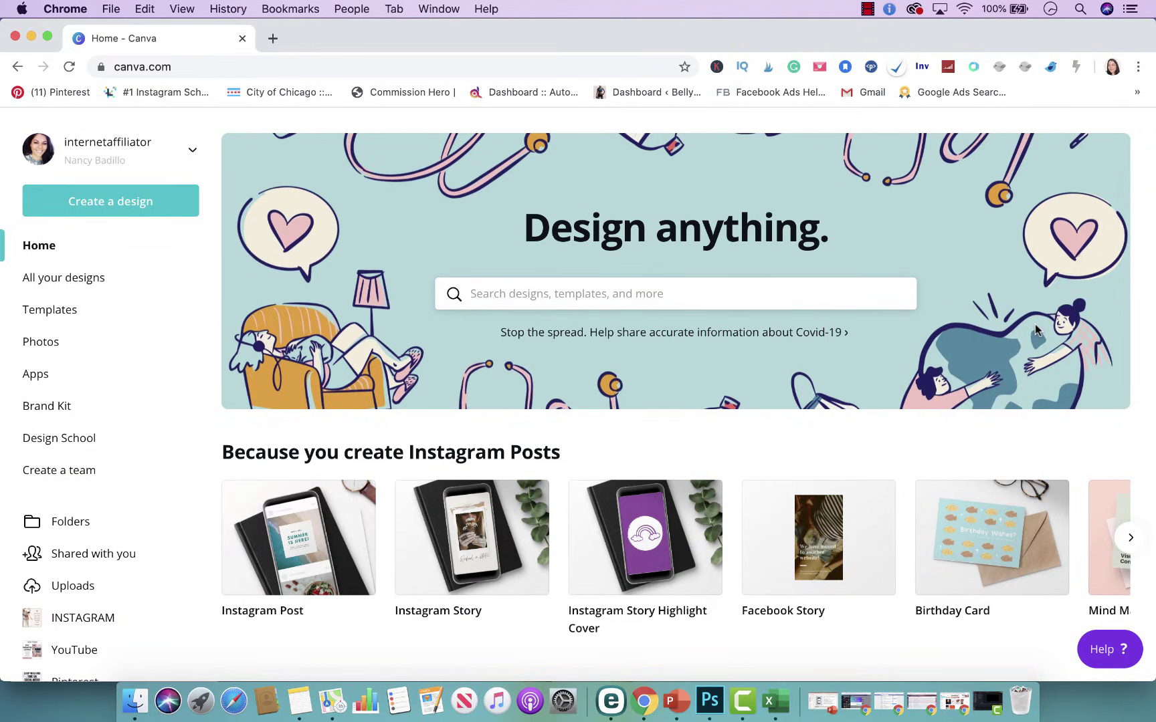
- Start a blank Facebook Cover design and search stock photos for 'blogger'
{"action": "left_click", "coordinate": [726, 294]}
{"action": "type", "text": "fa"}
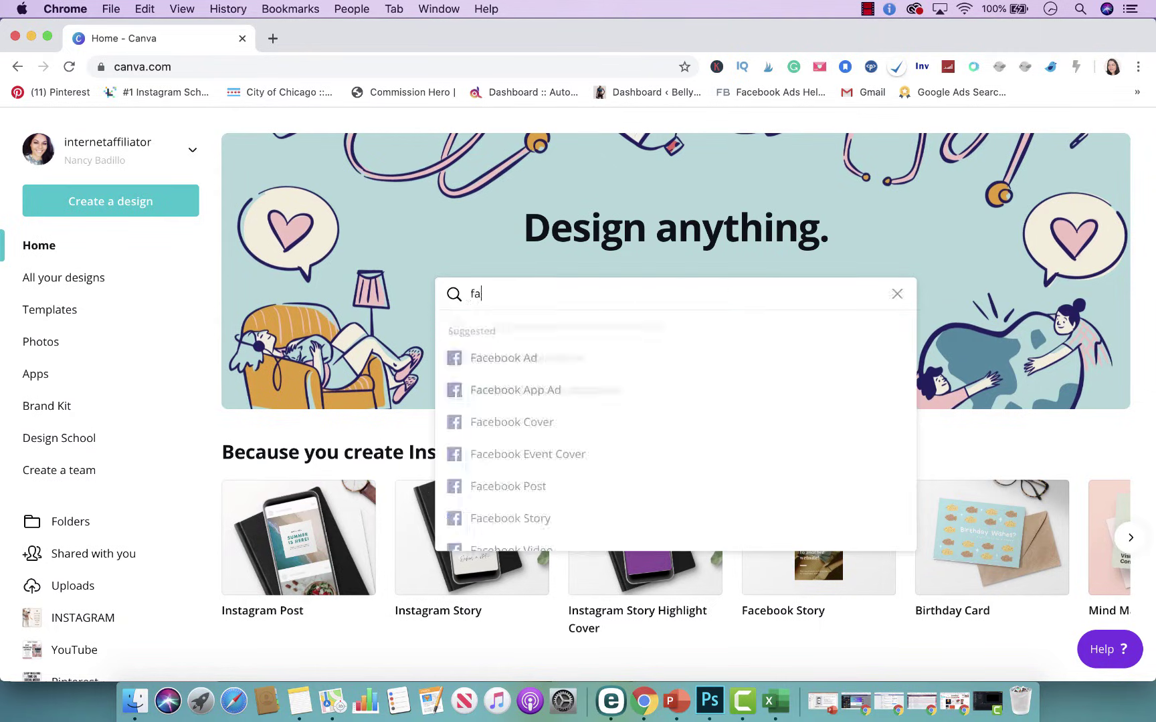
{"action": "type", "text": "cebook cove"}
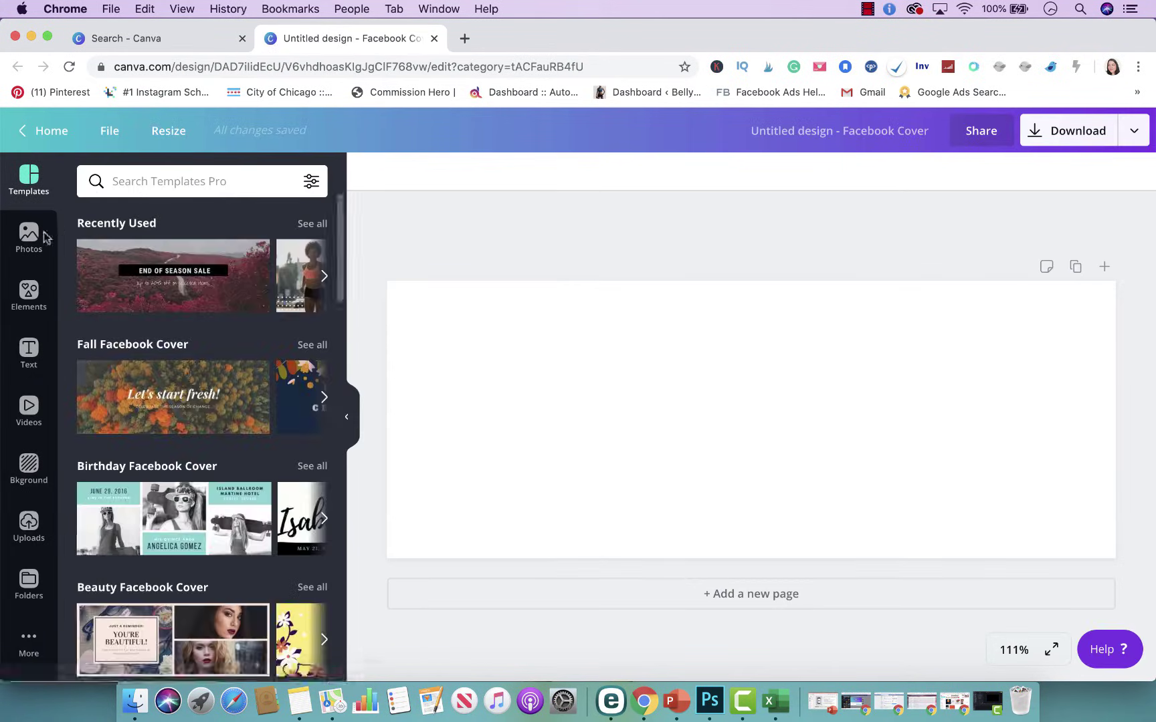
{"action": "left_click", "coordinate": [42, 239]}
{"action": "left_click", "coordinate": [129, 182]}
{"action": "type", "text": "bl"}
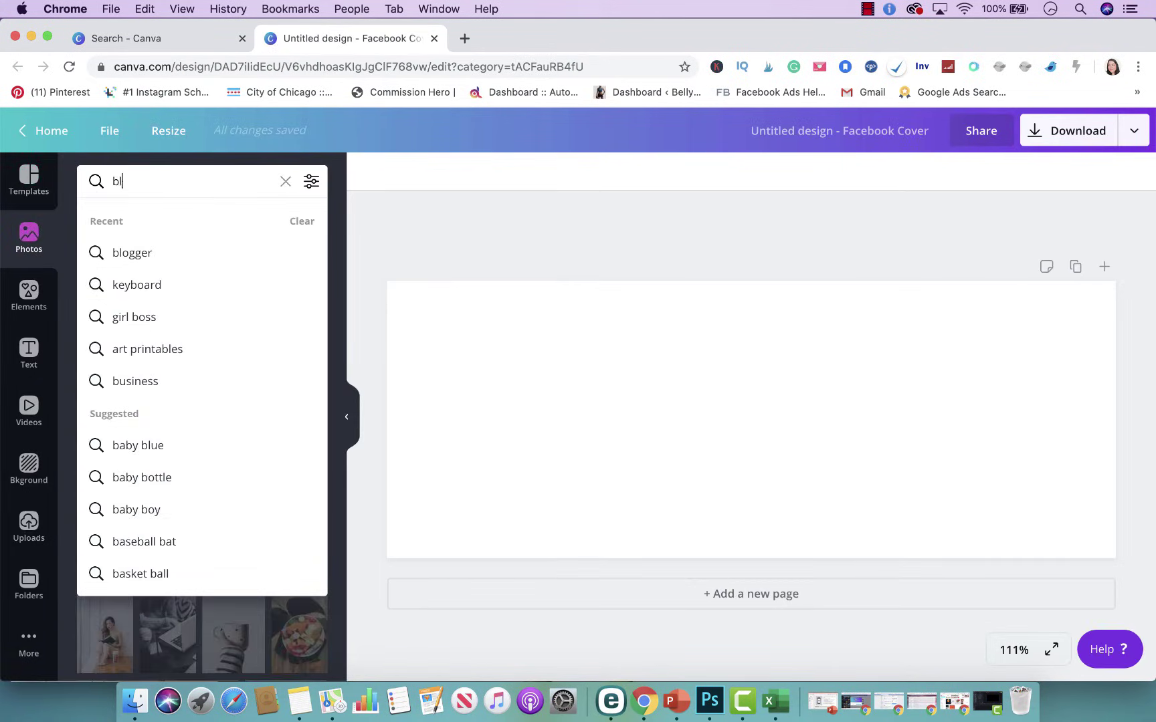
{"action": "type", "text": "ogger"}
{"action": "key", "text": "Return"}
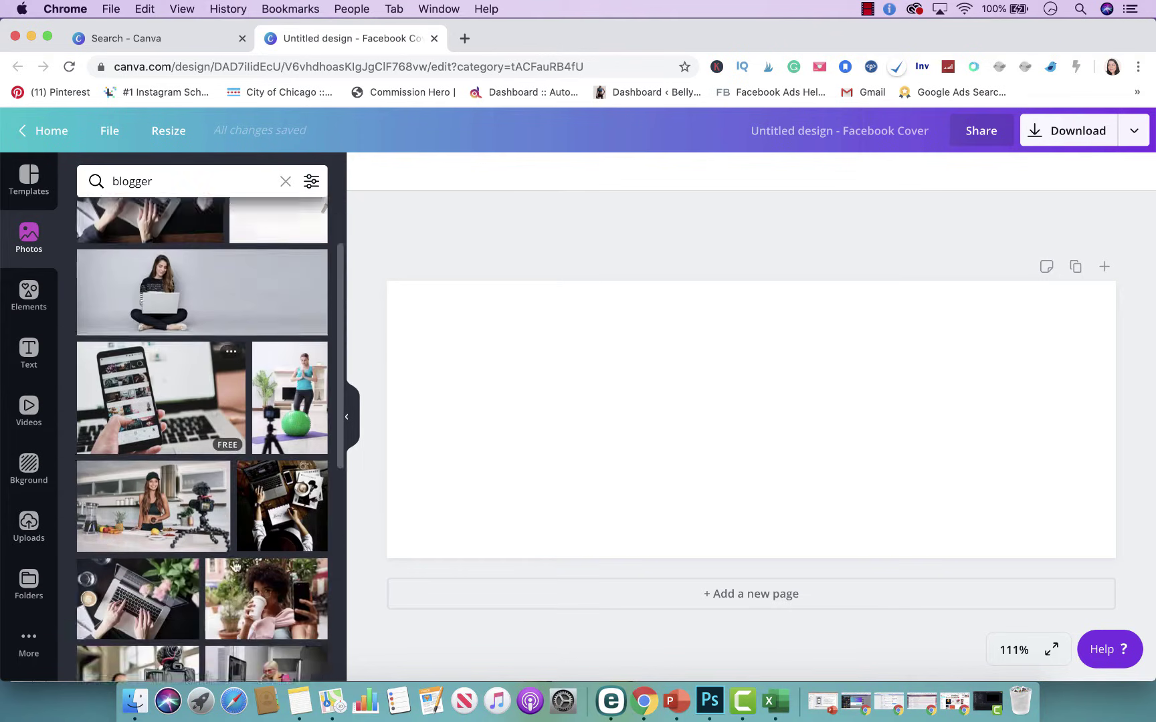
- Scroll through the 'blogger' photo results to find a laptop shot
{"action": "scroll", "coordinate": [234, 567], "scroll_direction": "down", "scroll_amount": 15}
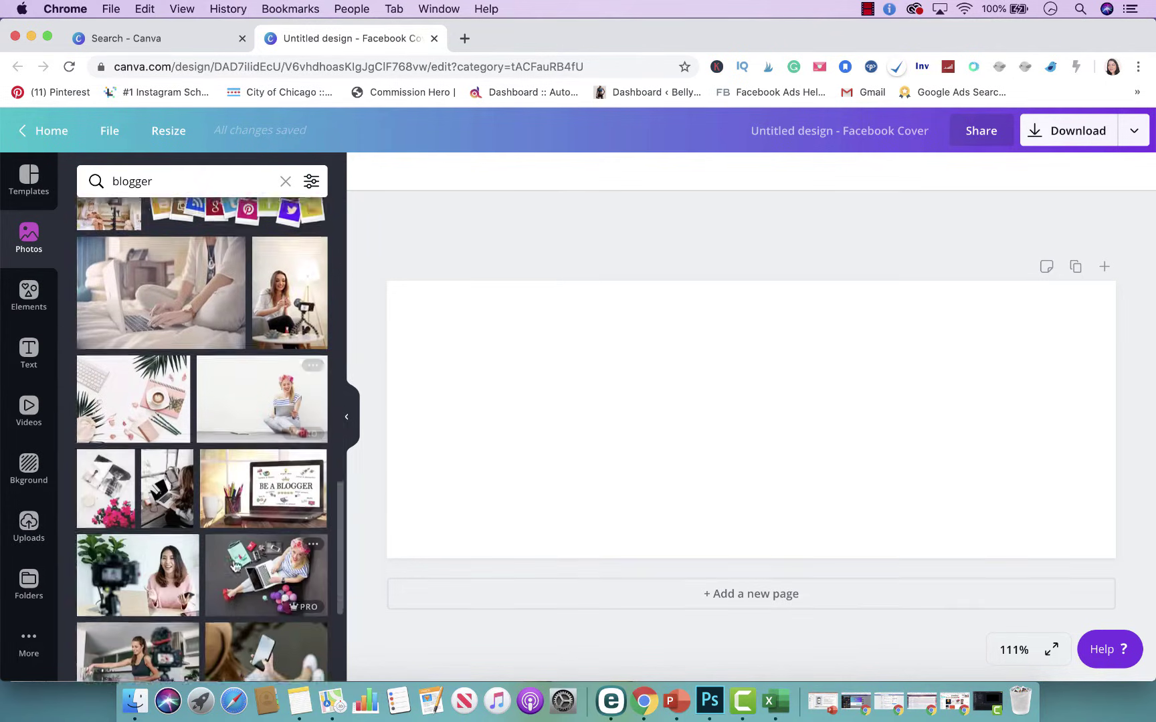
{"action": "scroll", "coordinate": [233, 560], "scroll_direction": "down", "scroll_amount": 1}
{"action": "scroll", "coordinate": [232, 559], "scroll_direction": "up", "scroll_amount": 3}
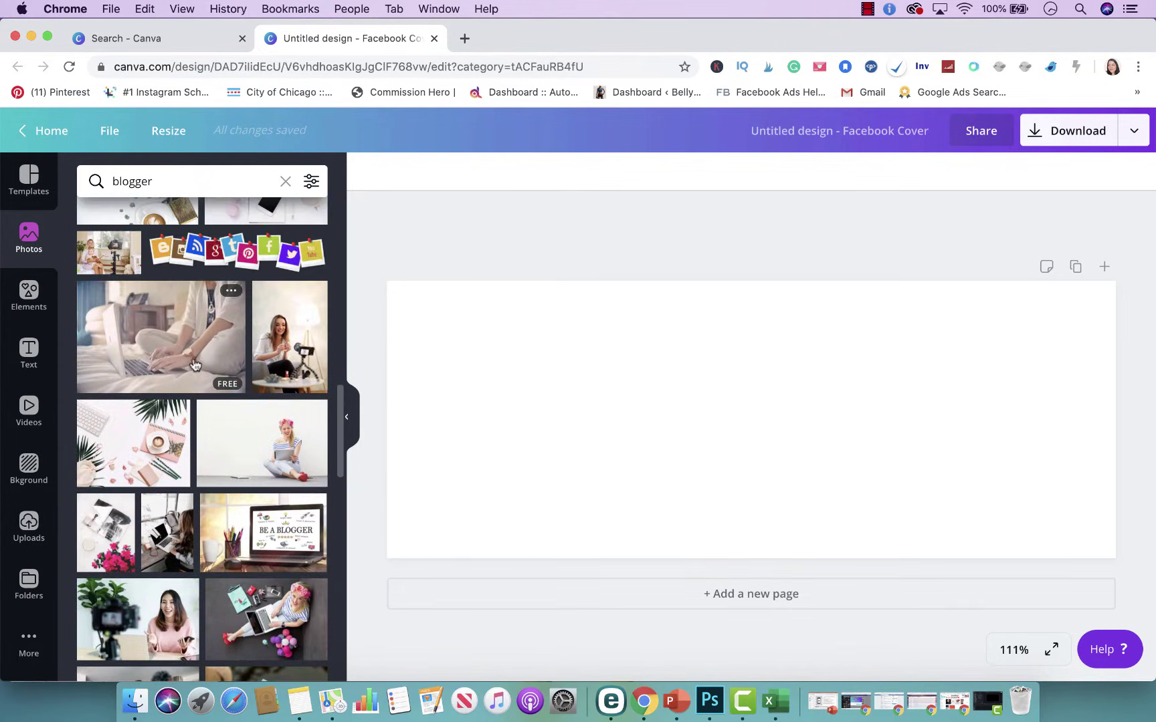
{"action": "scroll", "coordinate": [192, 428], "scroll_direction": "down", "scroll_amount": 5}
{"action": "scroll", "coordinate": [191, 480], "scroll_direction": "up", "scroll_amount": 3}
{"action": "scroll", "coordinate": [191, 479], "scroll_direction": "up", "scroll_amount": 3}
- Add the laptop-on-bed photo, enlarge it to fill the cover, and shift it up to show hands on keyboard
{"action": "left_click", "coordinate": [147, 363]}
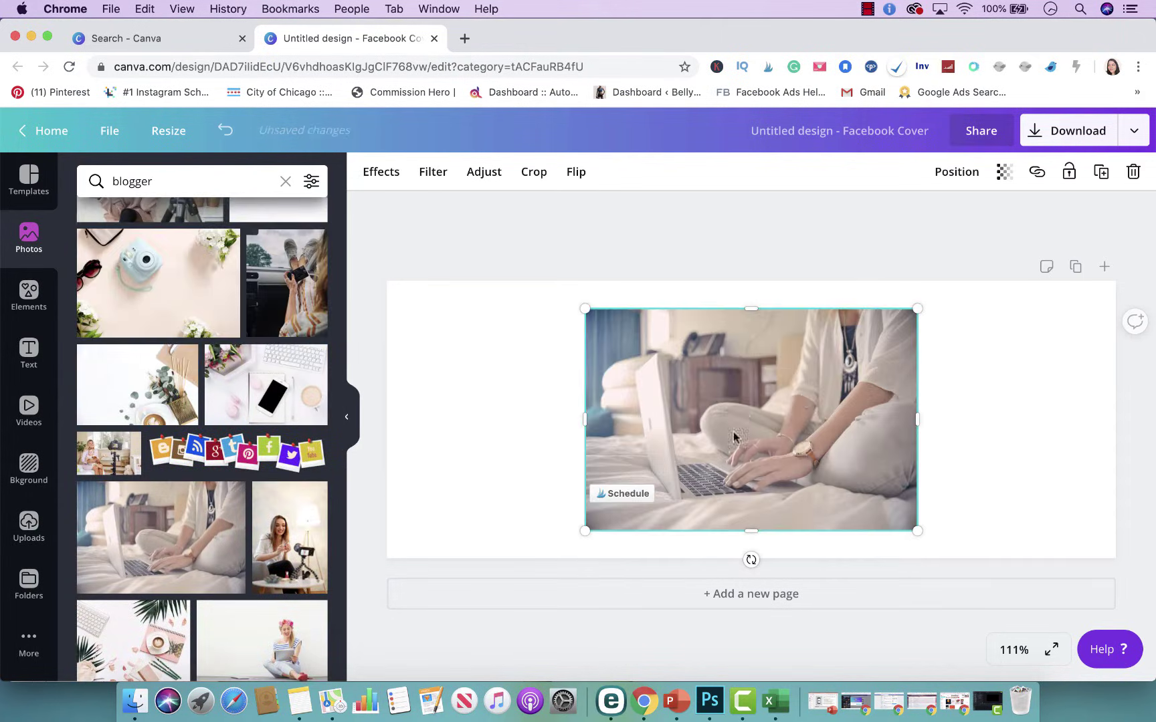
{"action": "left_click_drag", "start_coordinate": [812, 405], "coordinate": [612, 366]}
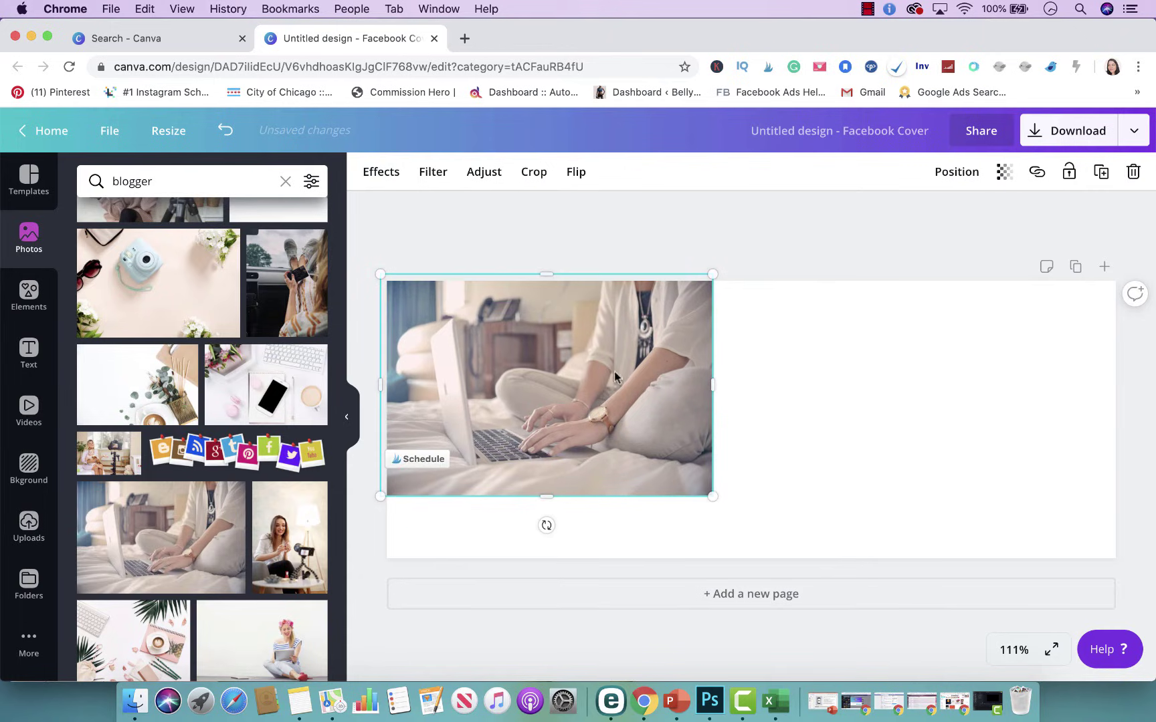
{"action": "left_click_drag", "start_coordinate": [709, 487], "coordinate": [1145, 691]}
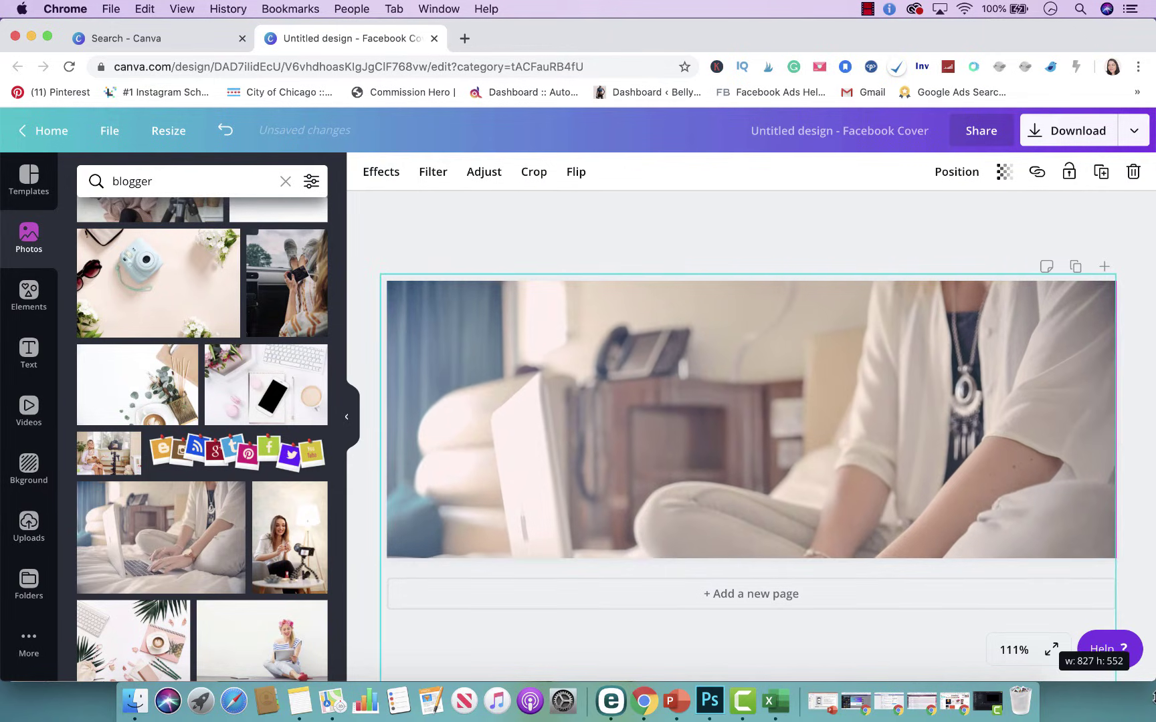
{"action": "left_click_drag", "start_coordinate": [1084, 516], "coordinate": [1083, 379]}
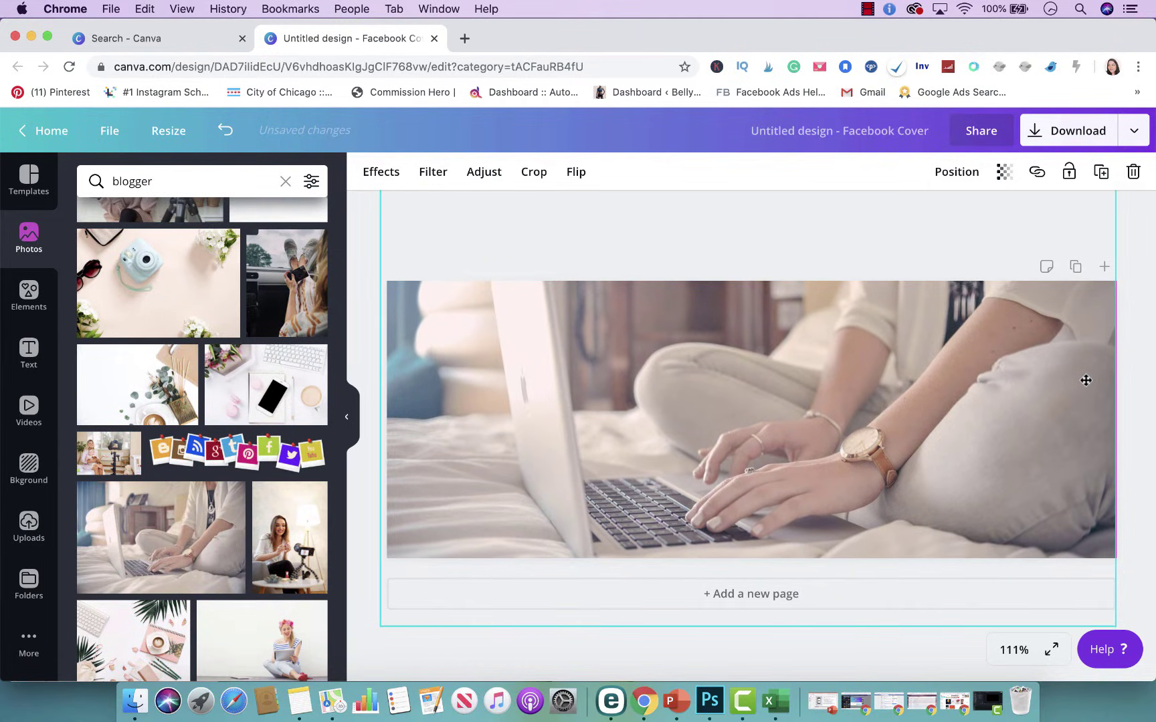
{"action": "left_click", "coordinate": [1152, 362]}
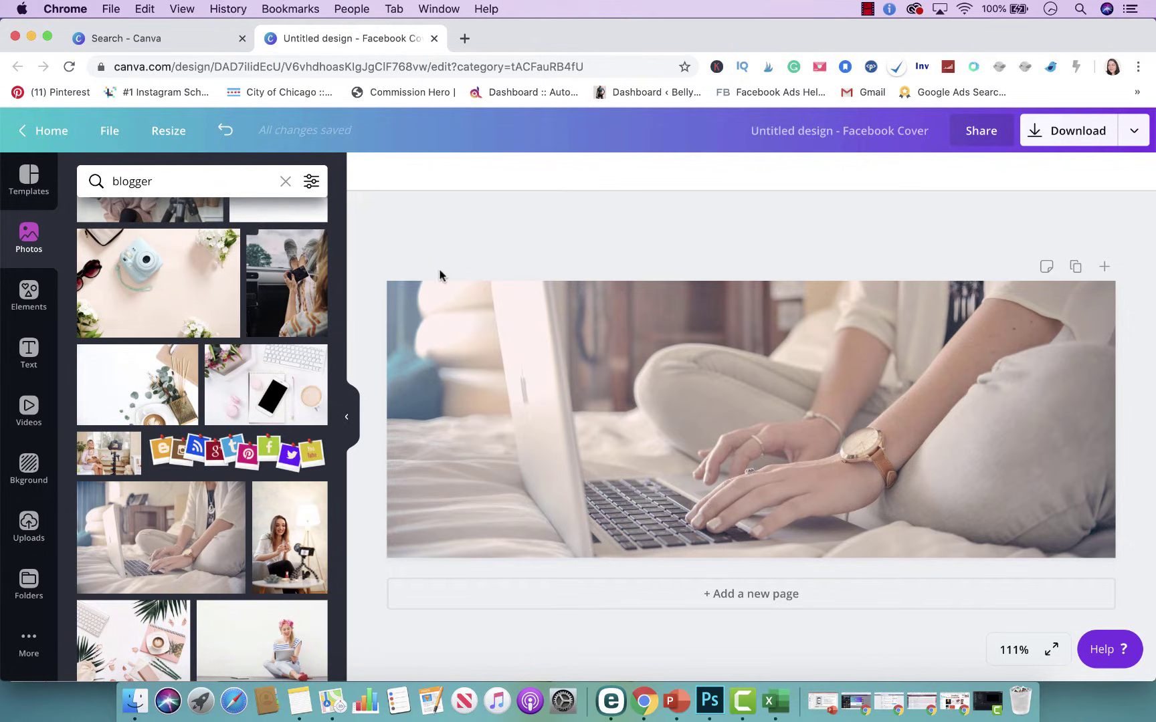
- Add a square from Elements > Shapes and stretch it over the cover's full width and height
{"action": "left_click", "coordinate": [28, 294]}
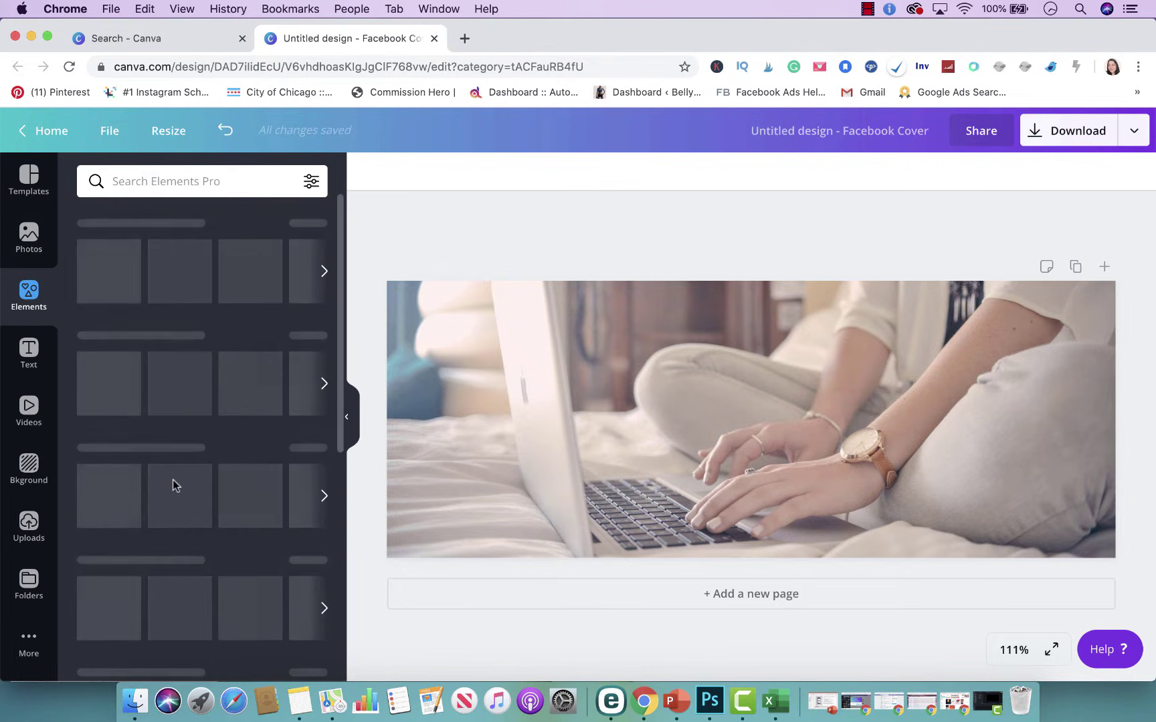
{"action": "scroll", "coordinate": [118, 503], "scroll_direction": "down", "scroll_amount": 4}
{"action": "scroll", "coordinate": [119, 503], "scroll_direction": "down", "scroll_amount": 1}
{"action": "left_click", "coordinate": [308, 365]}
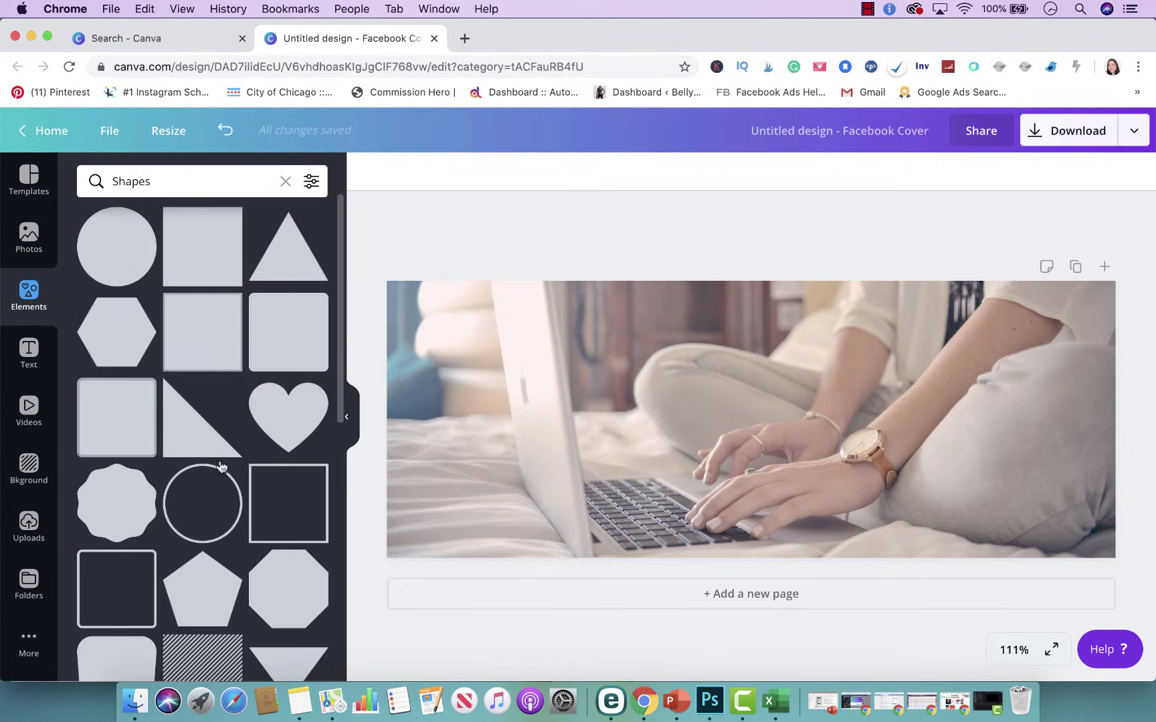
{"action": "left_click", "coordinate": [202, 247]}
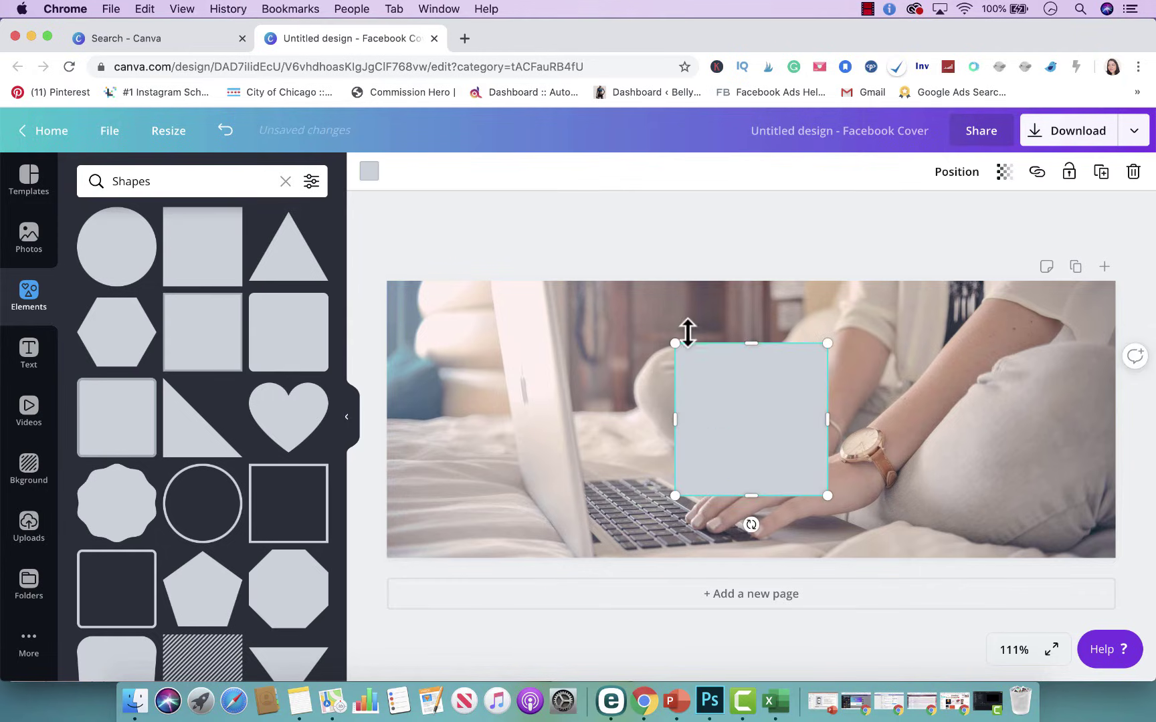
{"action": "left_click_drag", "start_coordinate": [676, 346], "coordinate": [234, 219]}
{"action": "left_click_drag", "start_coordinate": [827, 499], "coordinate": [1150, 691]}
{"action": "mouse_move", "coordinate": [796, 438]}
{"action": "left_mouse_down"}
{"action": "mouse_move", "coordinate": [877, 444]}
{"action": "mouse_move", "coordinate": [792, 445]}
{"action": "left_mouse_up"}
{"action": "left_click_drag", "start_coordinate": [1093, 420], "coordinate": [1130, 422]}
{"action": "left_click", "coordinate": [374, 288]}
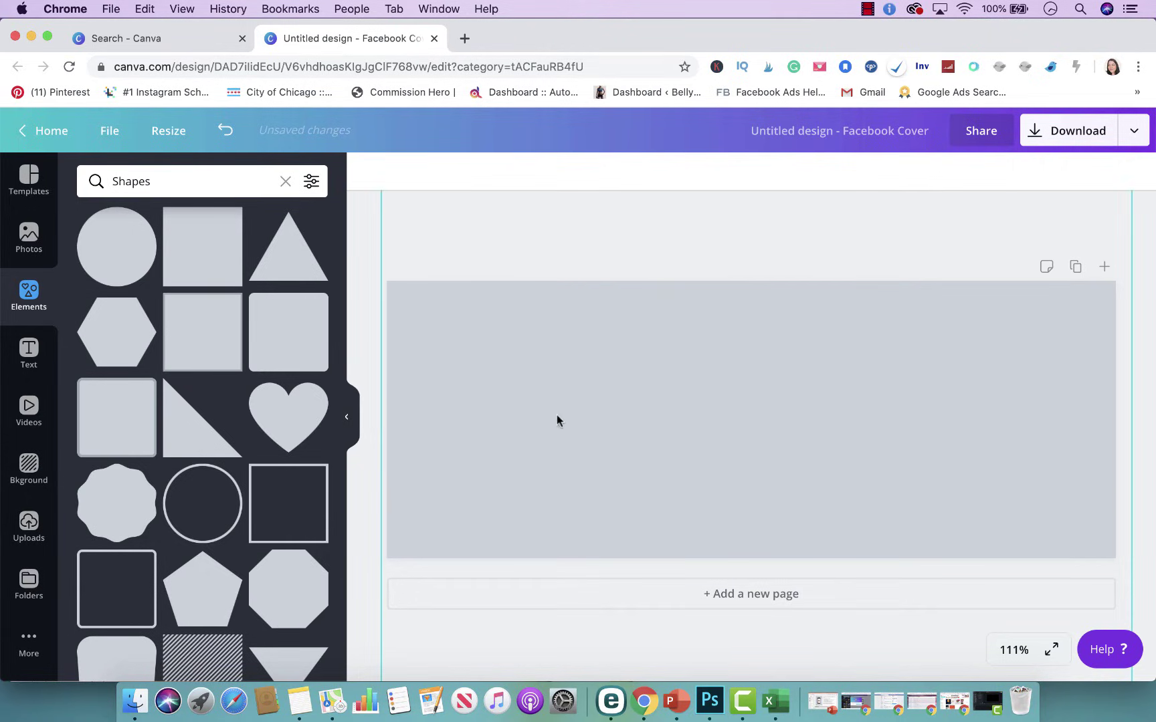
- Recolour the covering rectangle white
{"action": "left_click", "coordinate": [440, 344]}
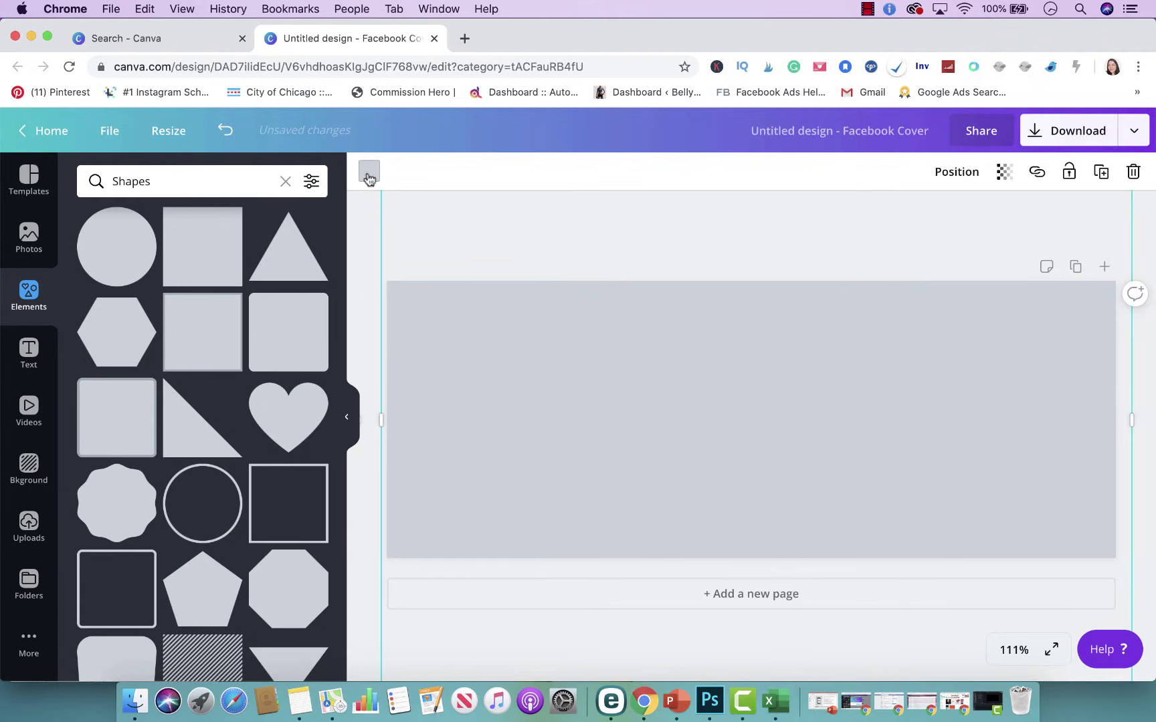
{"action": "left_click", "coordinate": [369, 172]}
{"action": "left_click", "coordinate": [137, 330]}
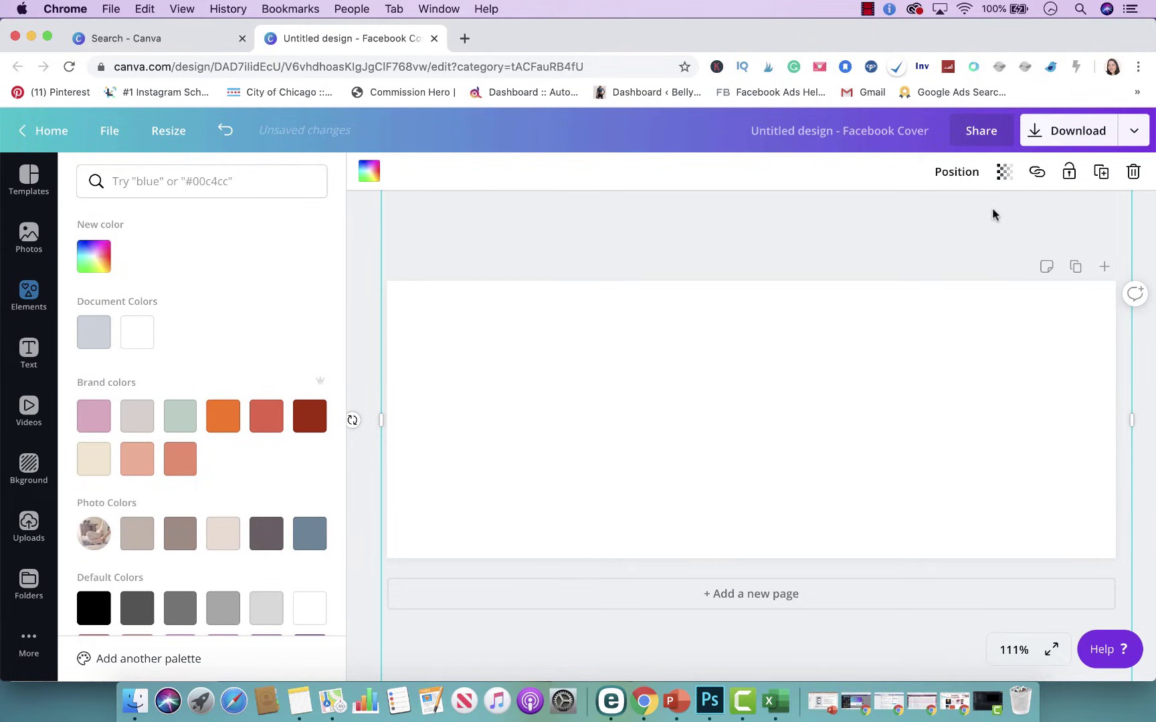
{"action": "left_click", "coordinate": [1006, 173]}
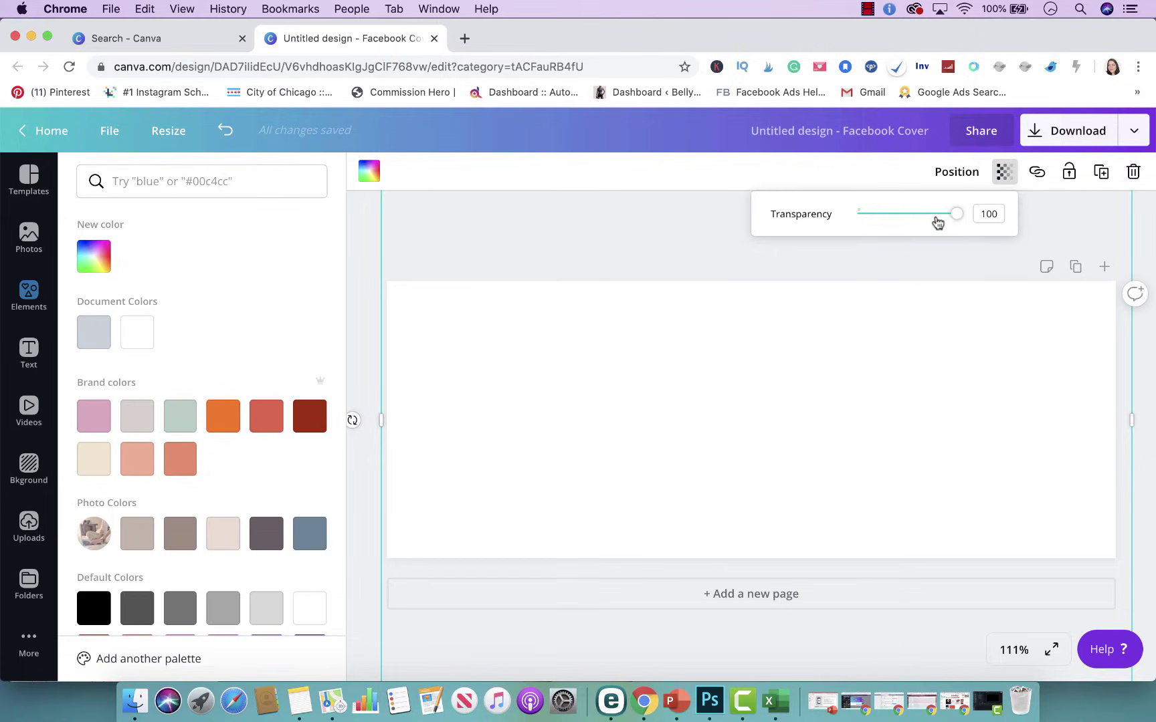
{"action": "left_click", "coordinate": [926, 269]}
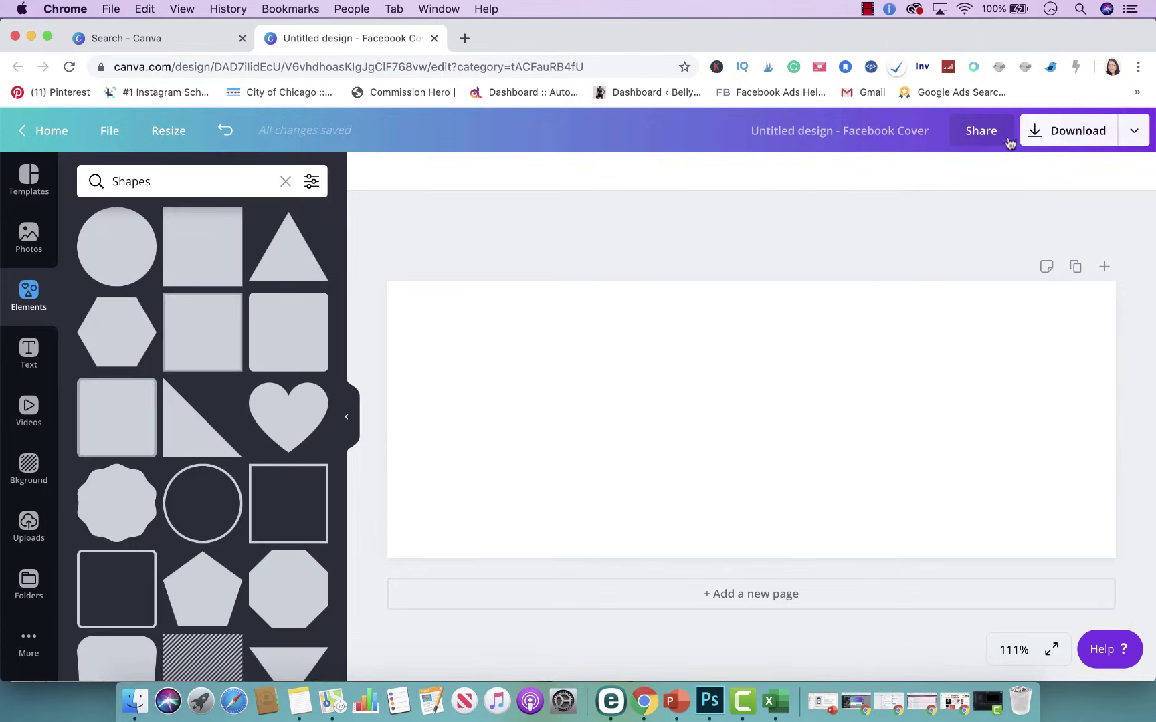
- Set the white rectangle's transparency to 63 so the photo shows through, and reposition it
{"action": "left_click", "coordinate": [937, 395]}
{"action": "left_click", "coordinate": [1003, 173]}
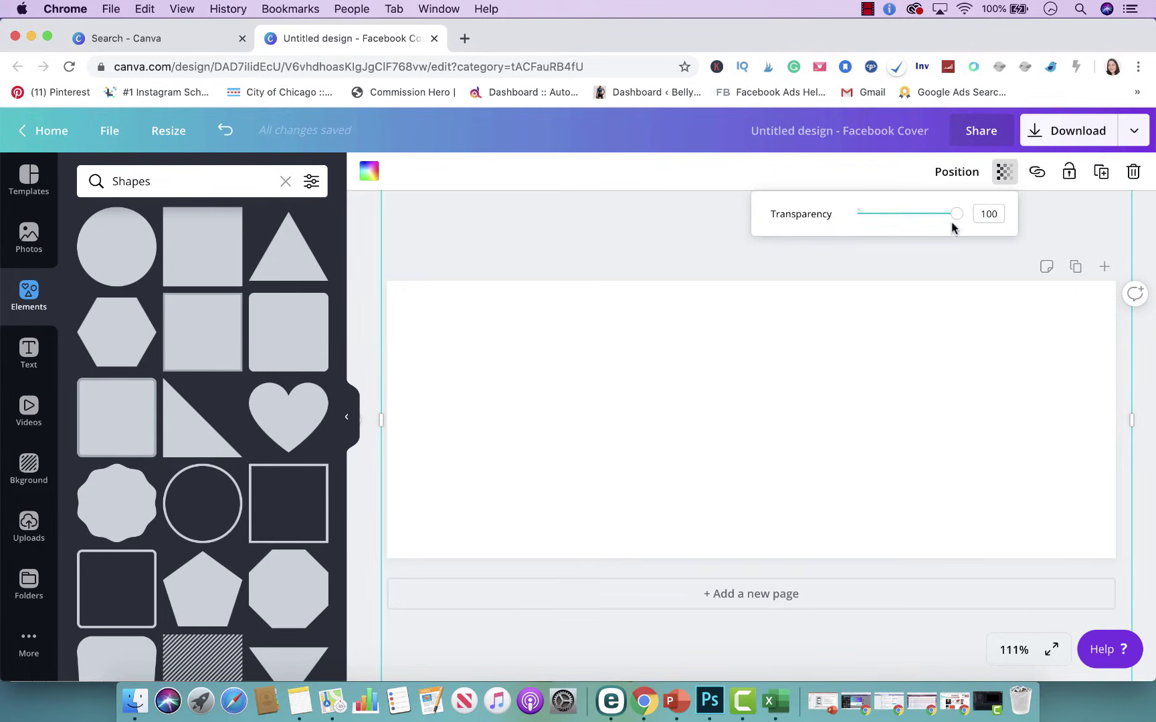
{"action": "left_click_drag", "start_coordinate": [953, 226], "coordinate": [919, 221]}
{"action": "left_click_drag", "start_coordinate": [967, 387], "coordinate": [972, 528]}
{"action": "left_click", "coordinate": [983, 173]}
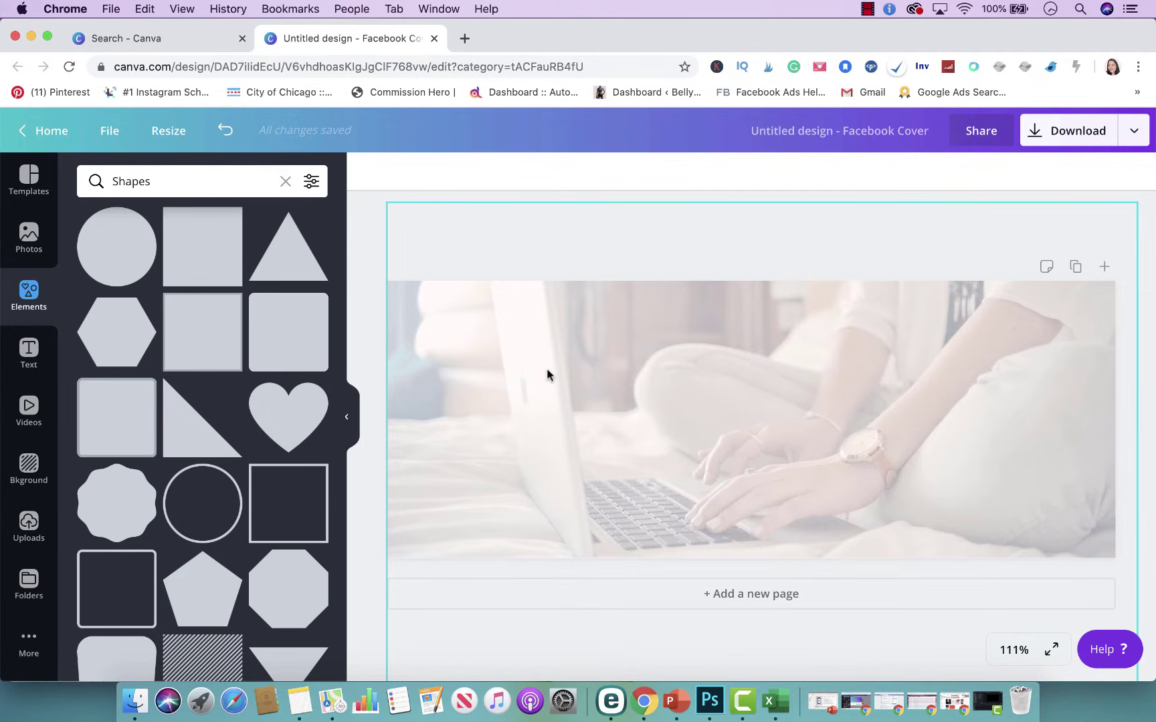
- Add the Cheers font combination and change its heading to 'Welcome to my group' at size 60
{"action": "left_click", "coordinate": [20, 354]}
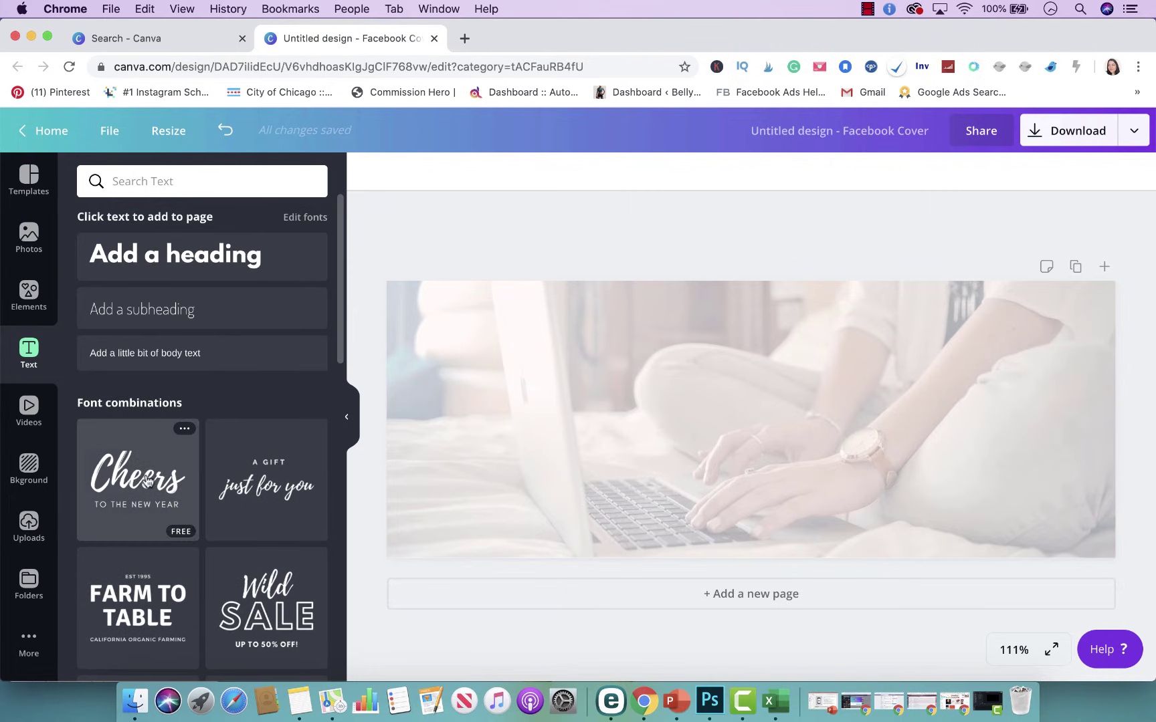
{"action": "left_click_drag", "start_coordinate": [148, 480], "coordinate": [762, 422]}
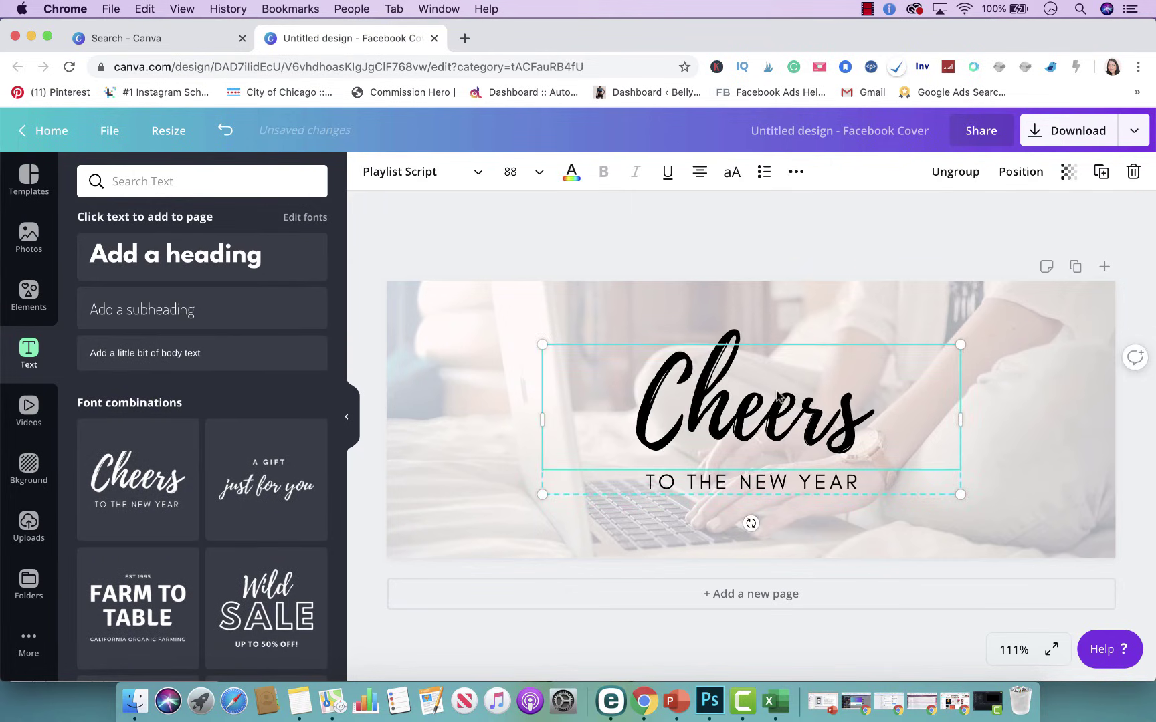
{"action": "double_click", "coordinate": [777, 396]}
{"action": "type", "text": "Welcome "}
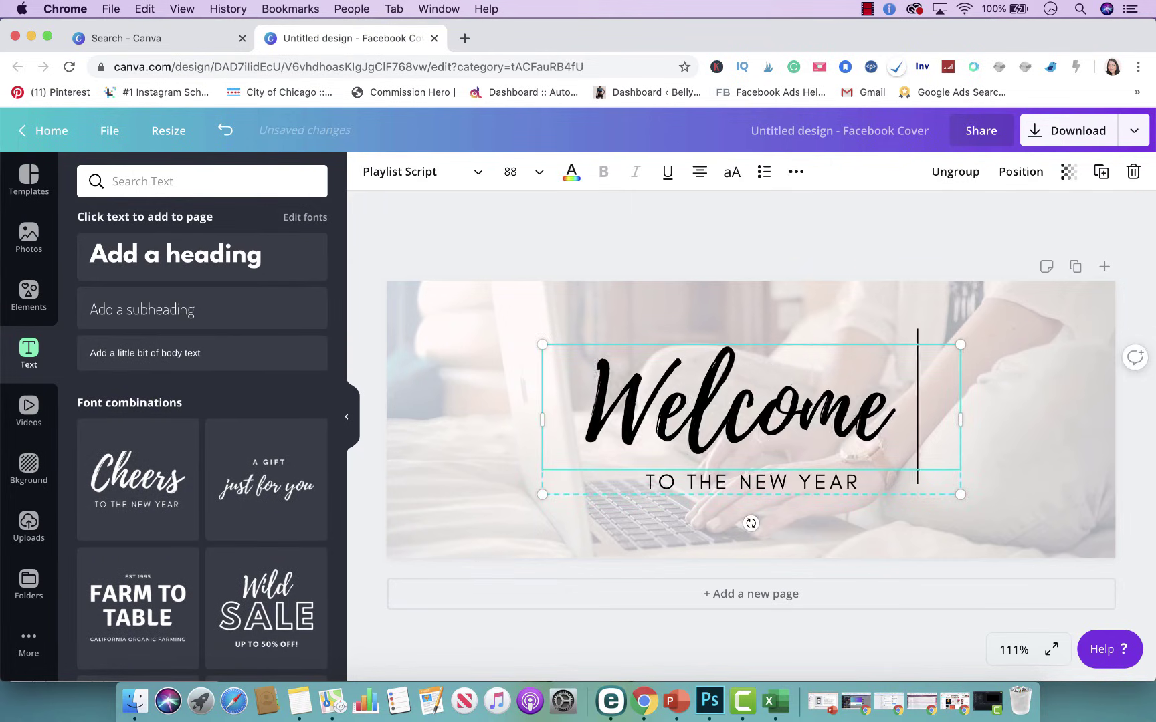
{"action": "type", "text": "to my group"}
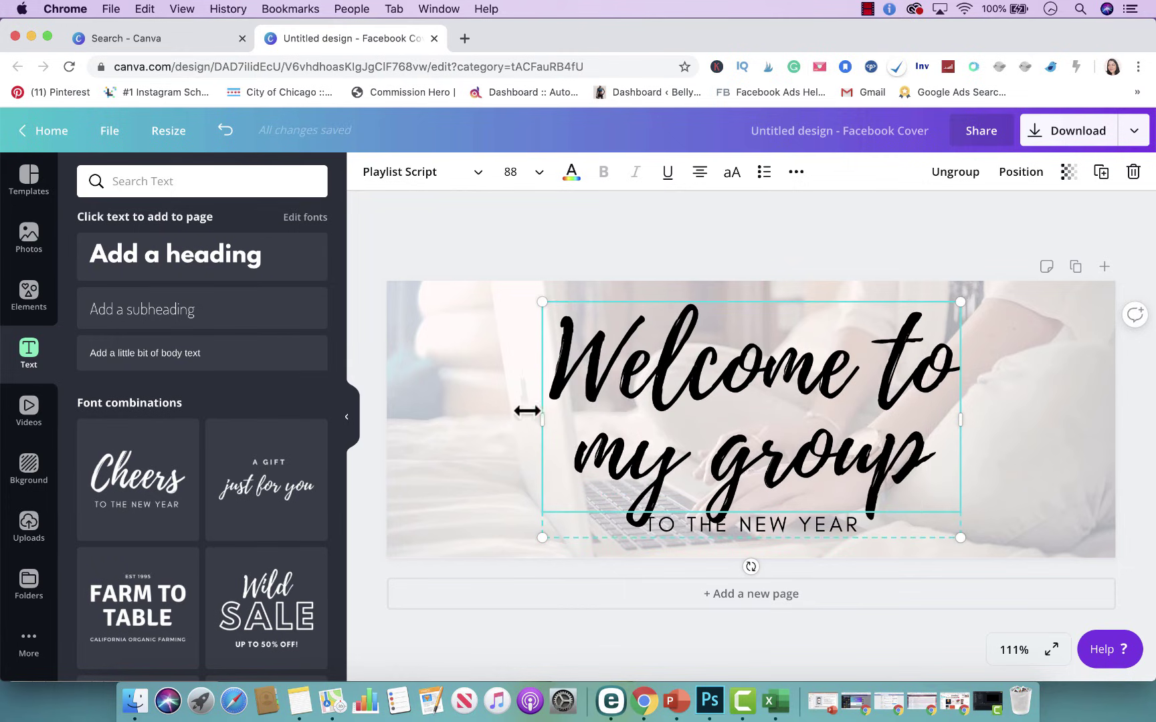
{"action": "left_click_drag", "start_coordinate": [535, 418], "coordinate": [397, 428]}
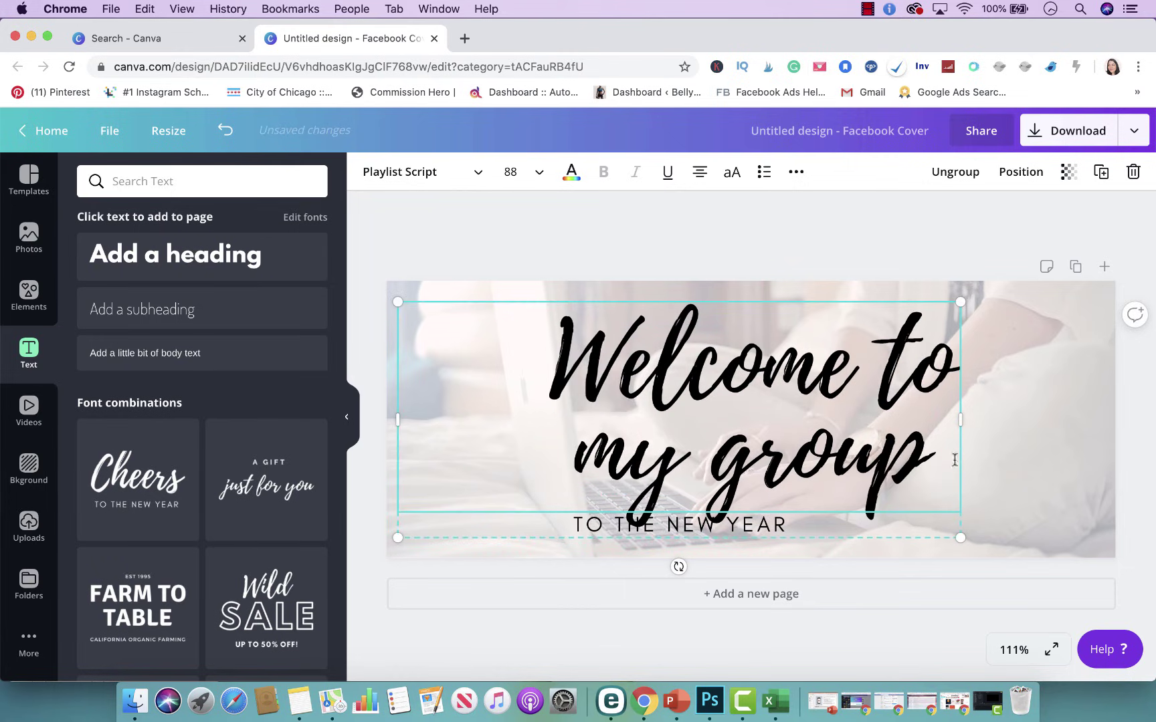
{"action": "left_click_drag", "start_coordinate": [950, 457], "coordinate": [548, 321]}
{"action": "left_click", "coordinate": [511, 171]}
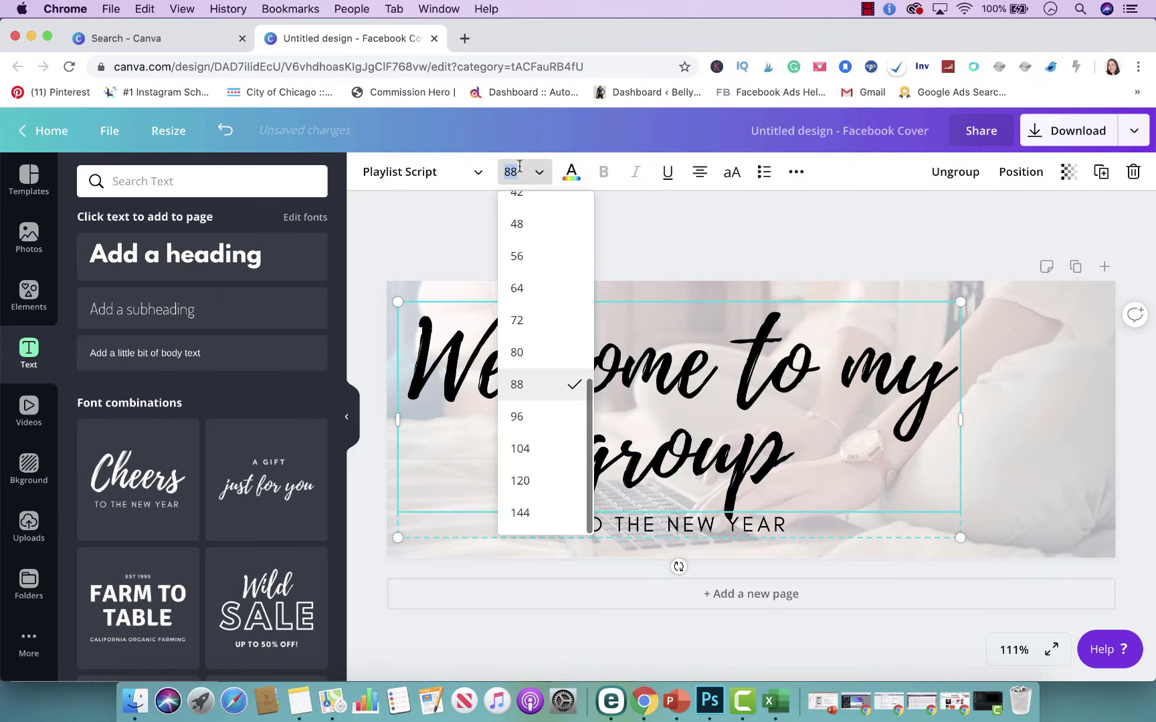
{"action": "type", "text": "60"}
{"action": "key", "text": "Return"}
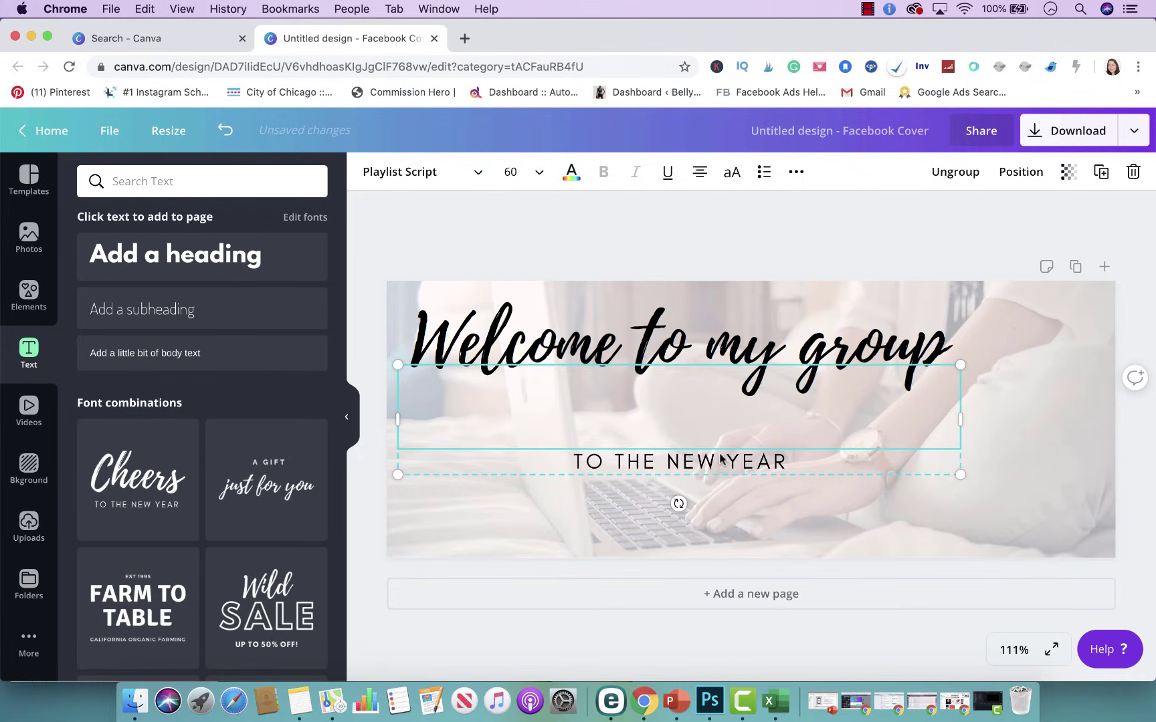
- Change the subtitle to 'HOSTED BY' plus the host's name and centre the text group
{"action": "left_click", "coordinate": [689, 473]}
{"action": "double_click", "coordinate": [689, 472]}
{"action": "type", "text": "HOSE"}
{"action": "key", "text": "BackSpace"}
{"action": "type", "text": "TED BY NANCY"}
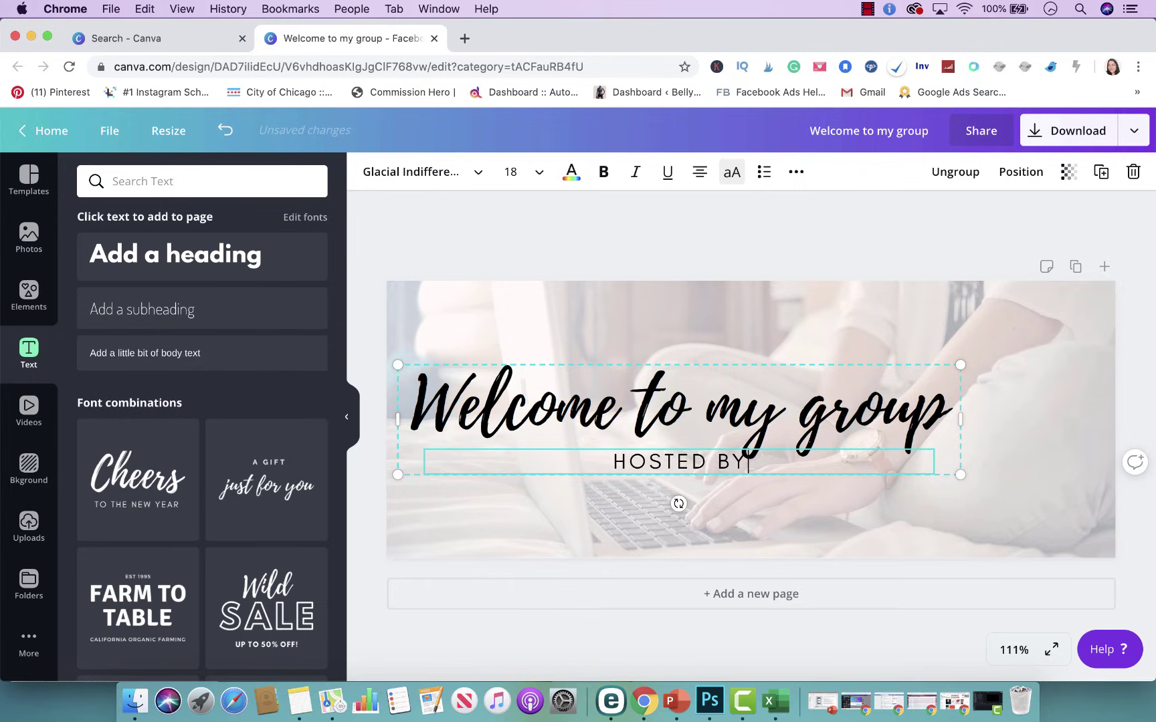
{"action": "left_click", "coordinate": [446, 239]}
{"action": "left_click_drag", "start_coordinate": [660, 418], "coordinate": [738, 423]}
{"action": "left_click", "coordinate": [823, 255]}
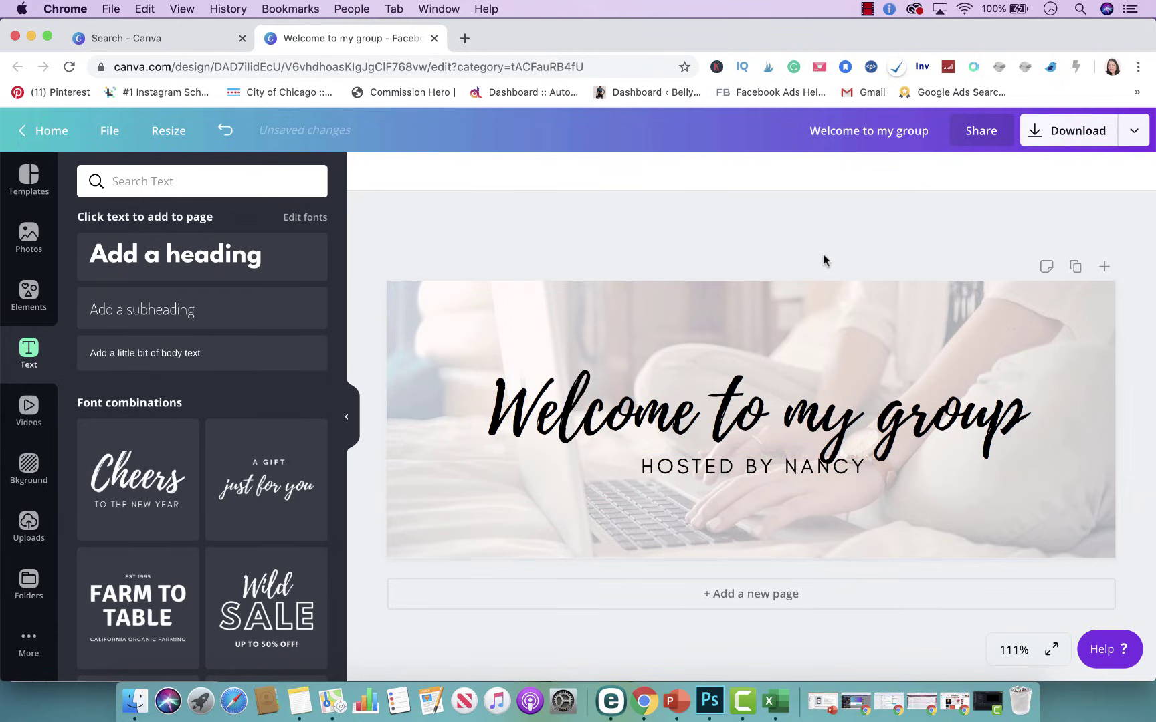
- After trying pink and grey tints, set the overlay to the custom near-black colour #140b0f
{"action": "left_click", "coordinate": [477, 310]}
{"action": "left_click", "coordinate": [369, 170]}
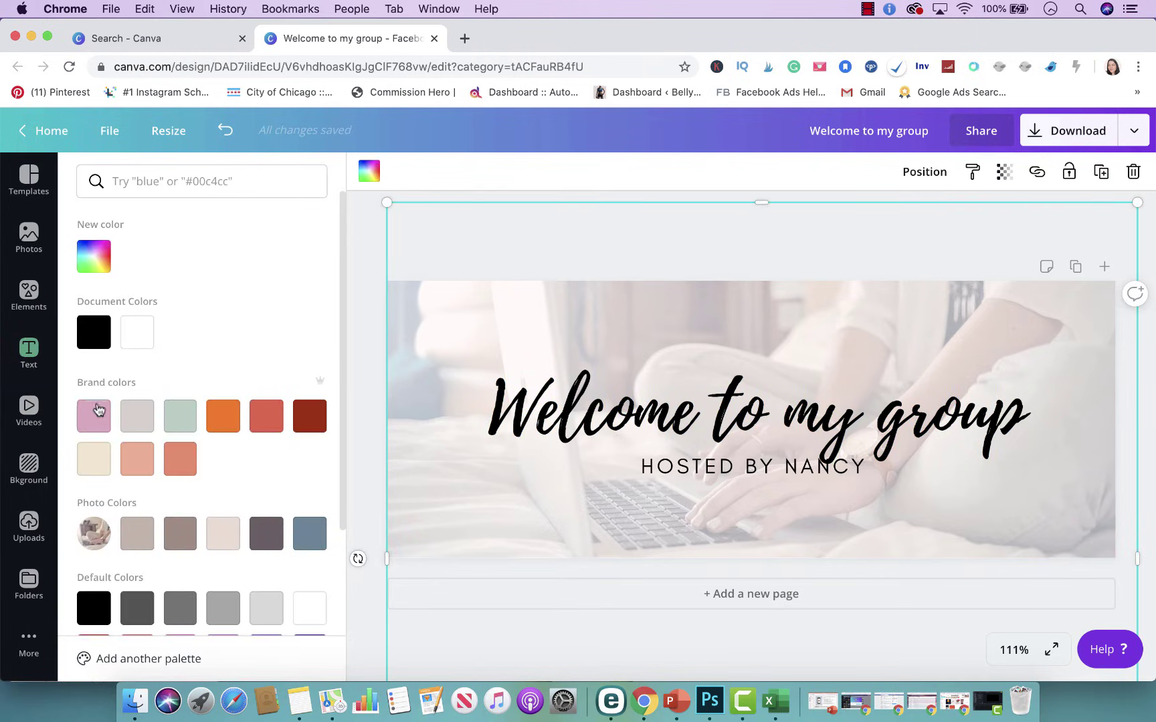
{"action": "left_click", "coordinate": [97, 409]}
{"action": "left_click", "coordinate": [139, 418]}
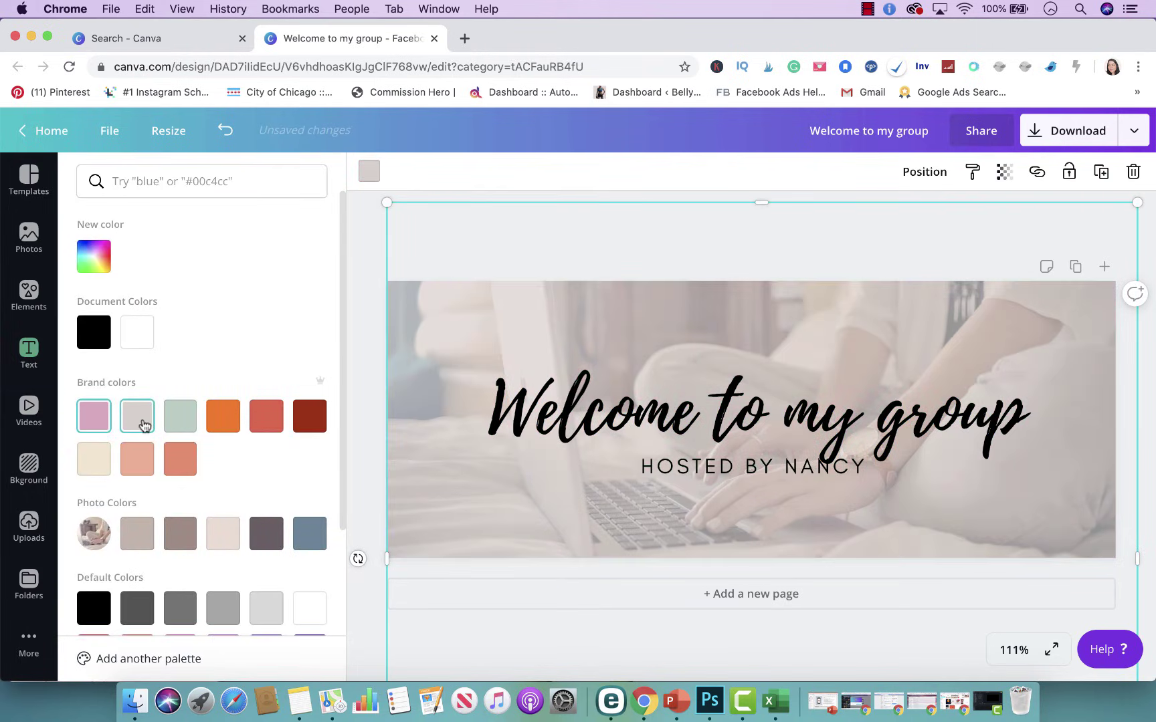
{"action": "left_click", "coordinate": [99, 431]}
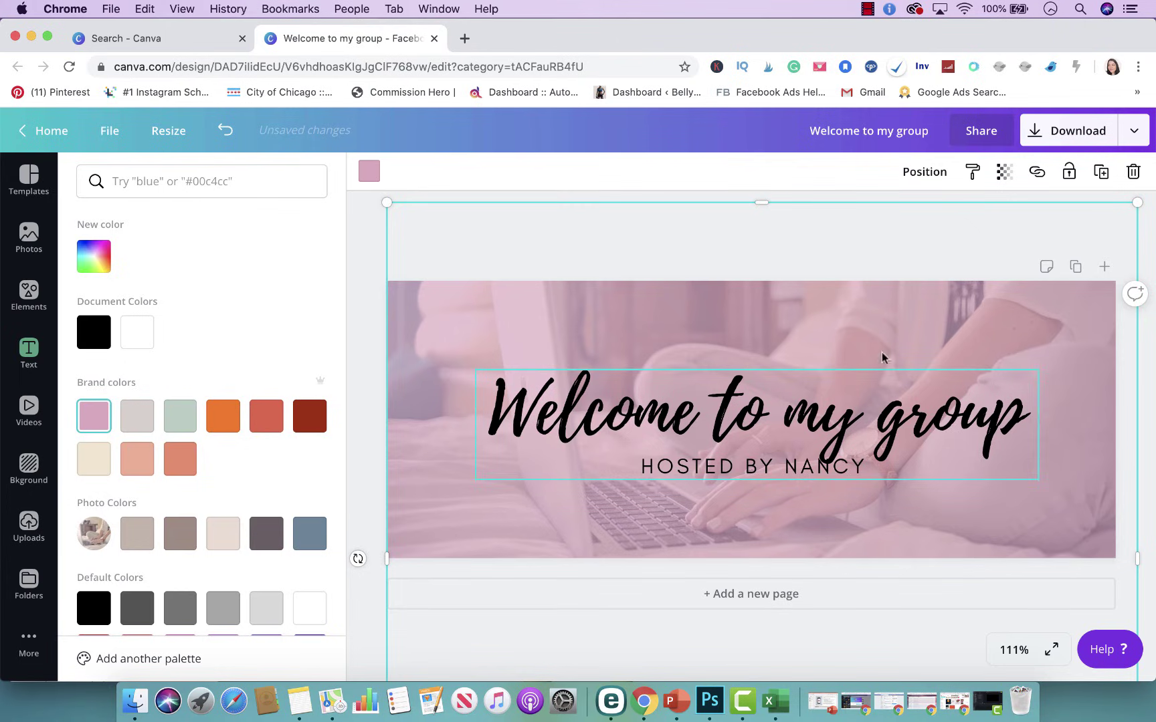
{"action": "left_click", "coordinate": [94, 256]}
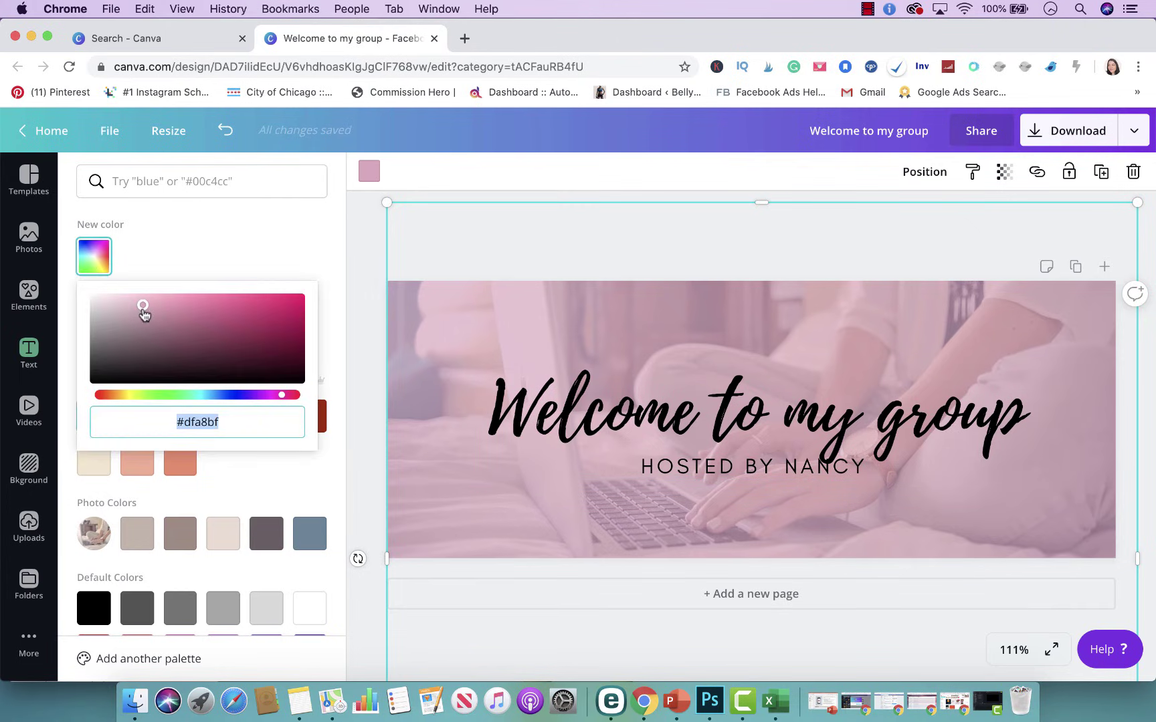
{"action": "left_click_drag", "start_coordinate": [143, 312], "coordinate": [190, 376]}
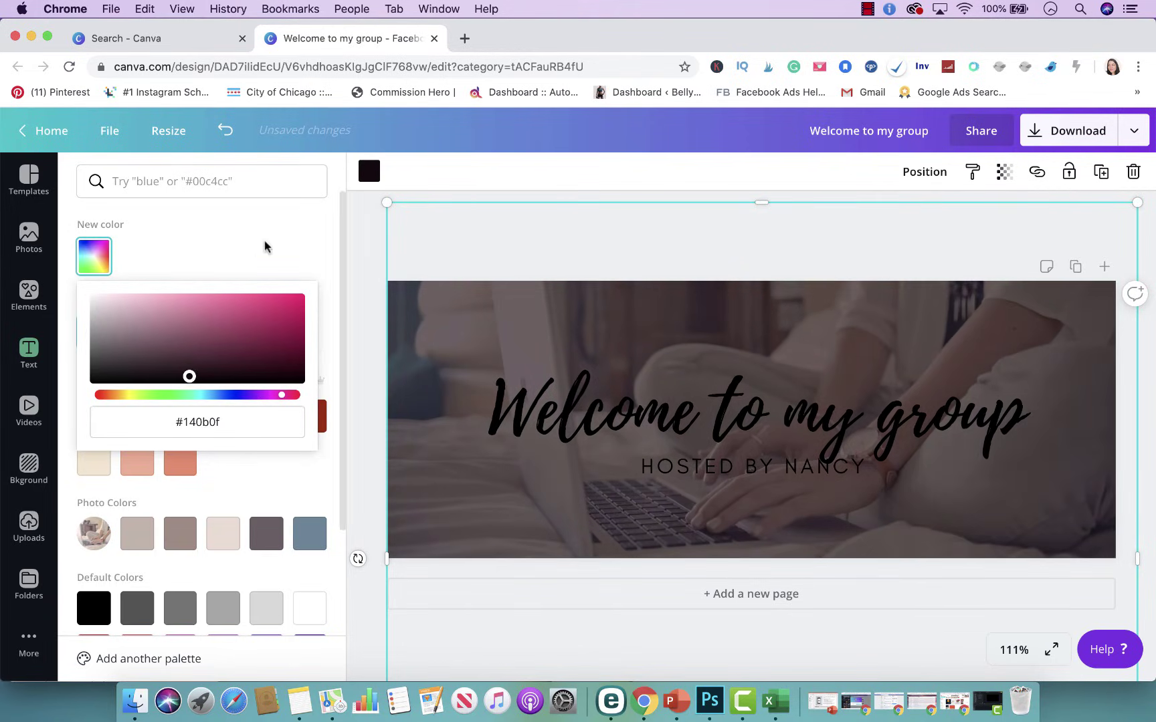
- Make the 'Welcome to my group' heading text white
{"action": "left_click", "coordinate": [264, 247]}
{"action": "left_click", "coordinate": [716, 413]}
{"action": "left_click", "coordinate": [716, 408]}
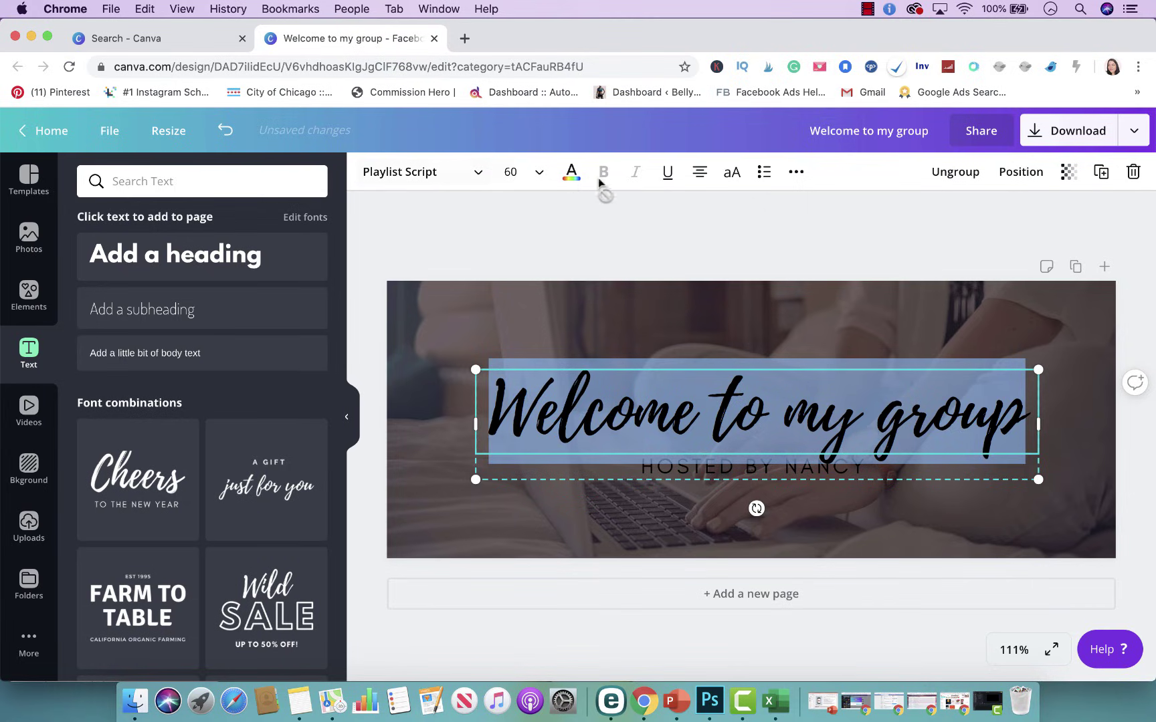
{"action": "left_click", "coordinate": [572, 172]}
{"action": "left_click", "coordinate": [180, 333]}
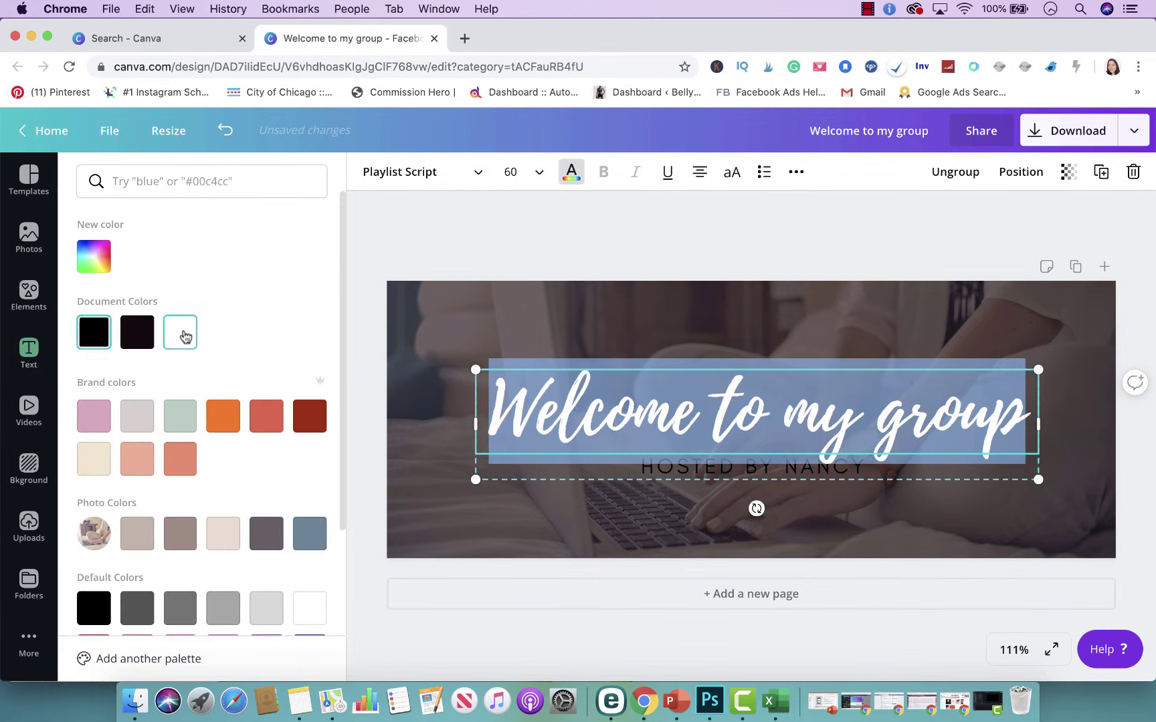
{"action": "left_click", "coordinate": [720, 469]}
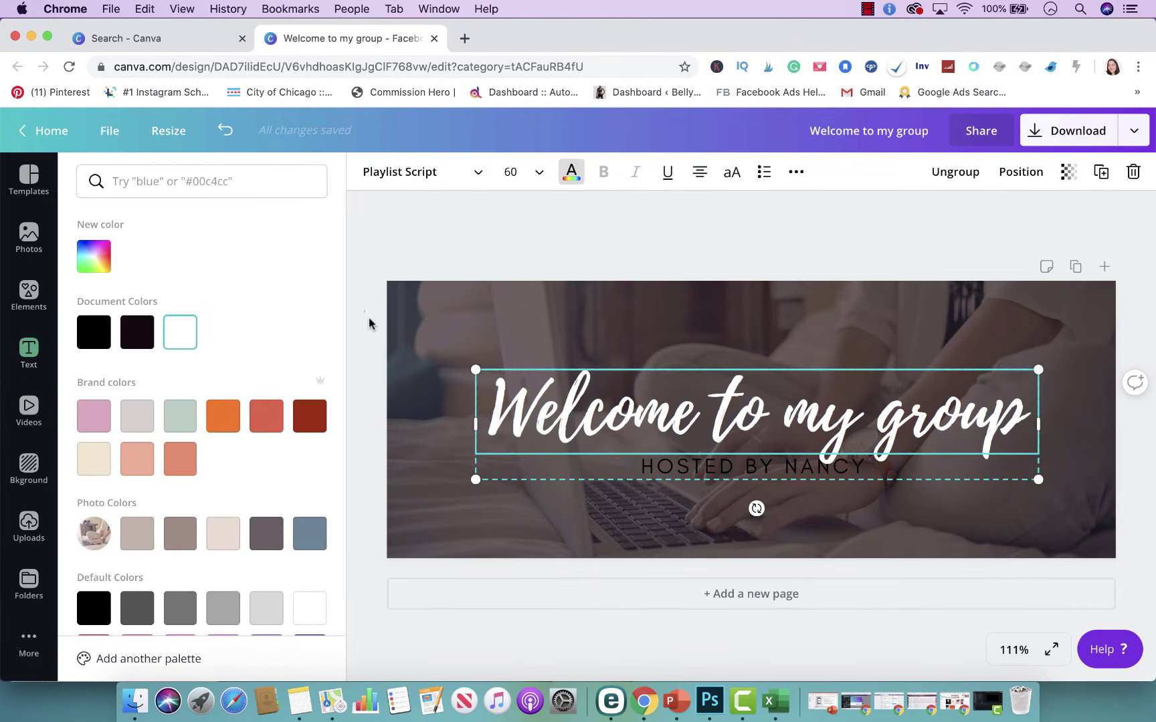
- Make the 'Hosted by' subtitle text white as well
{"action": "double_click", "coordinate": [743, 469]}
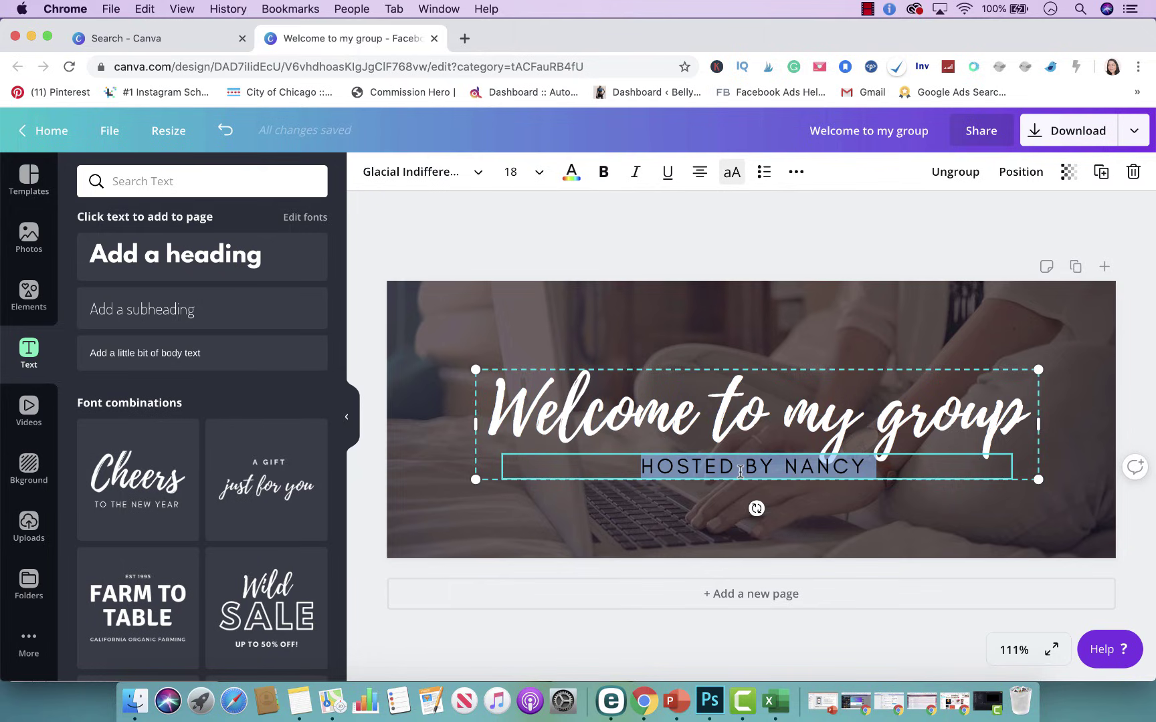
{"action": "left_click", "coordinate": [572, 174]}
{"action": "left_click", "coordinate": [180, 338]}
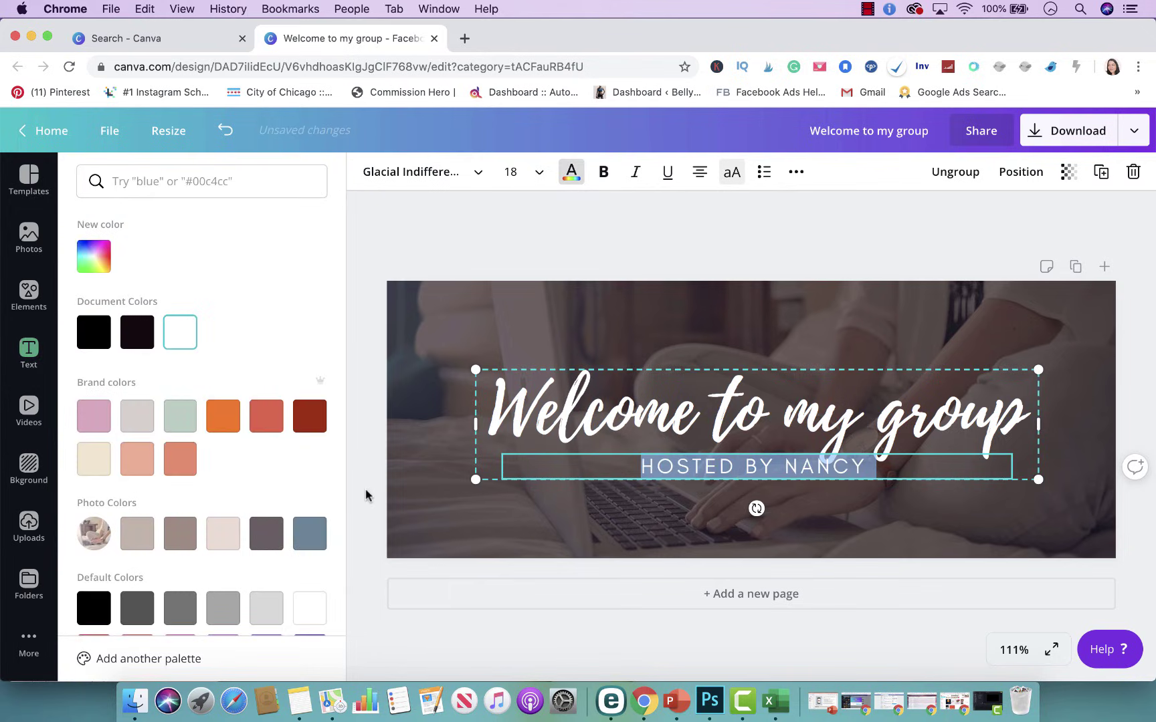
{"action": "left_click", "coordinate": [366, 495]}
{"action": "left_click", "coordinate": [376, 638]}
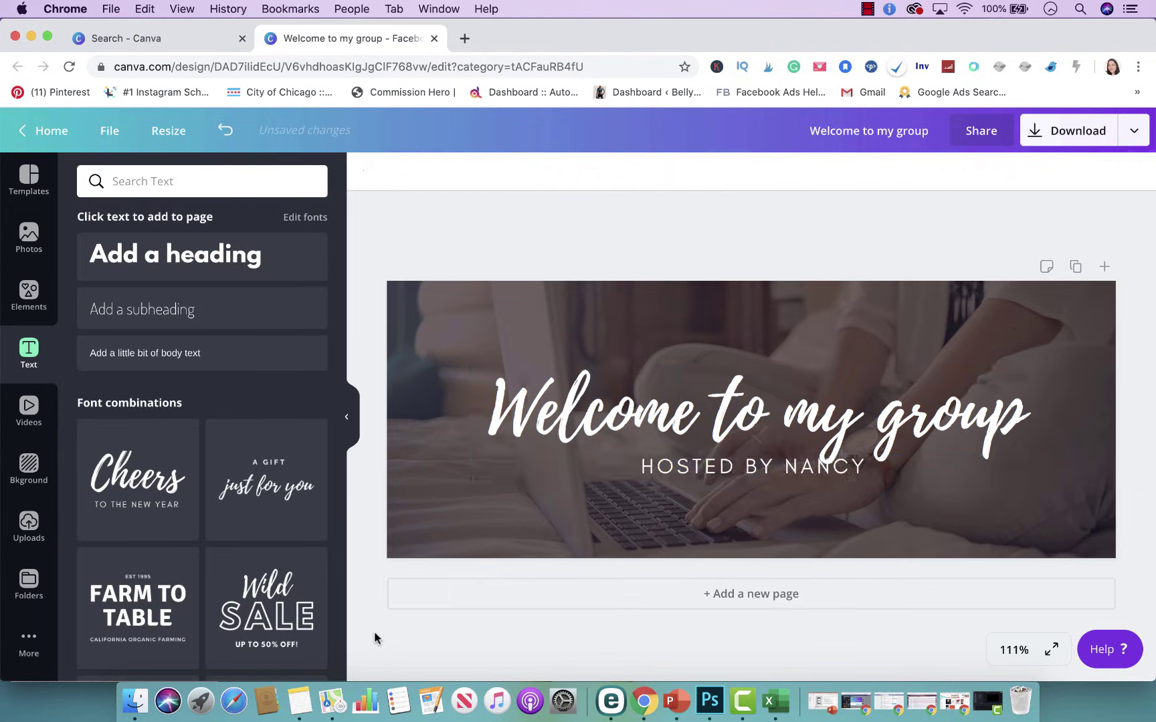